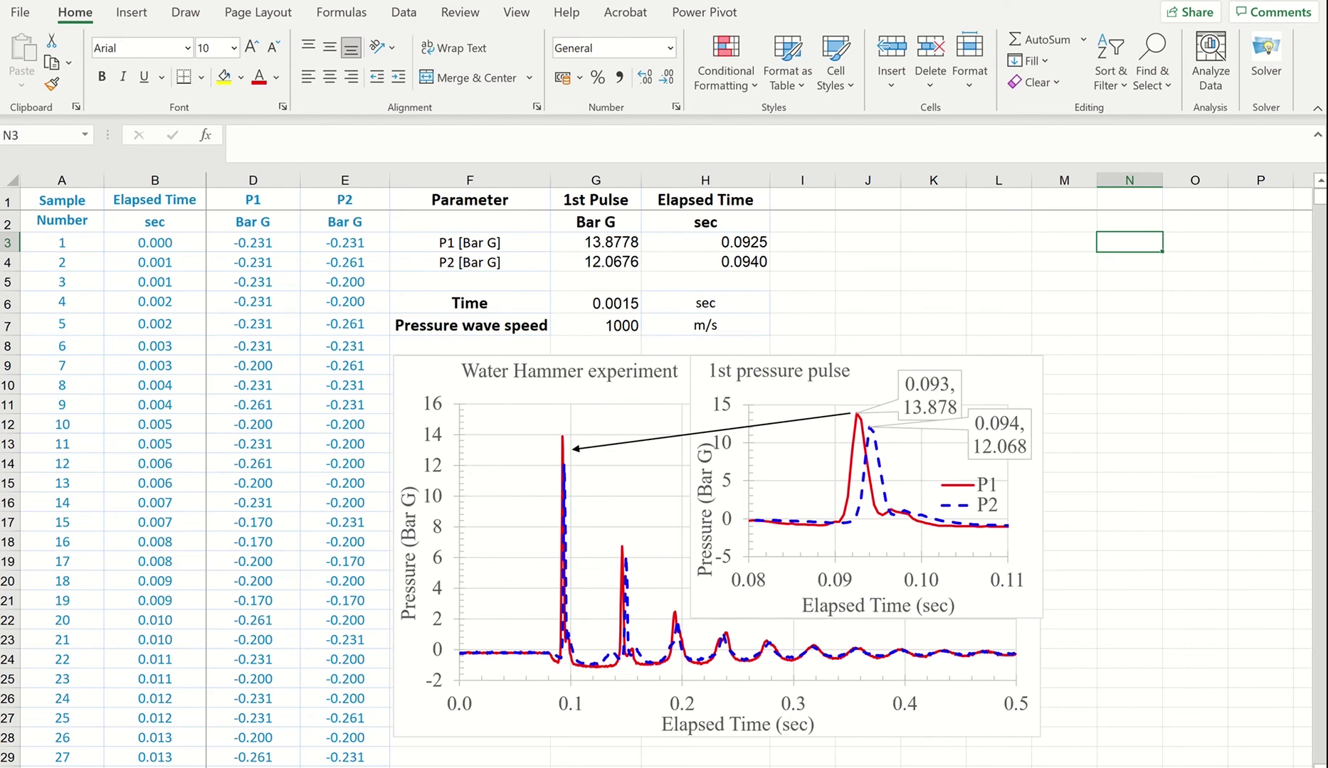
# Move to the next worksheet, which holds the plain Water Hammer experiment chart
pyautogui.hotkey('ctrl', 'pagedown')
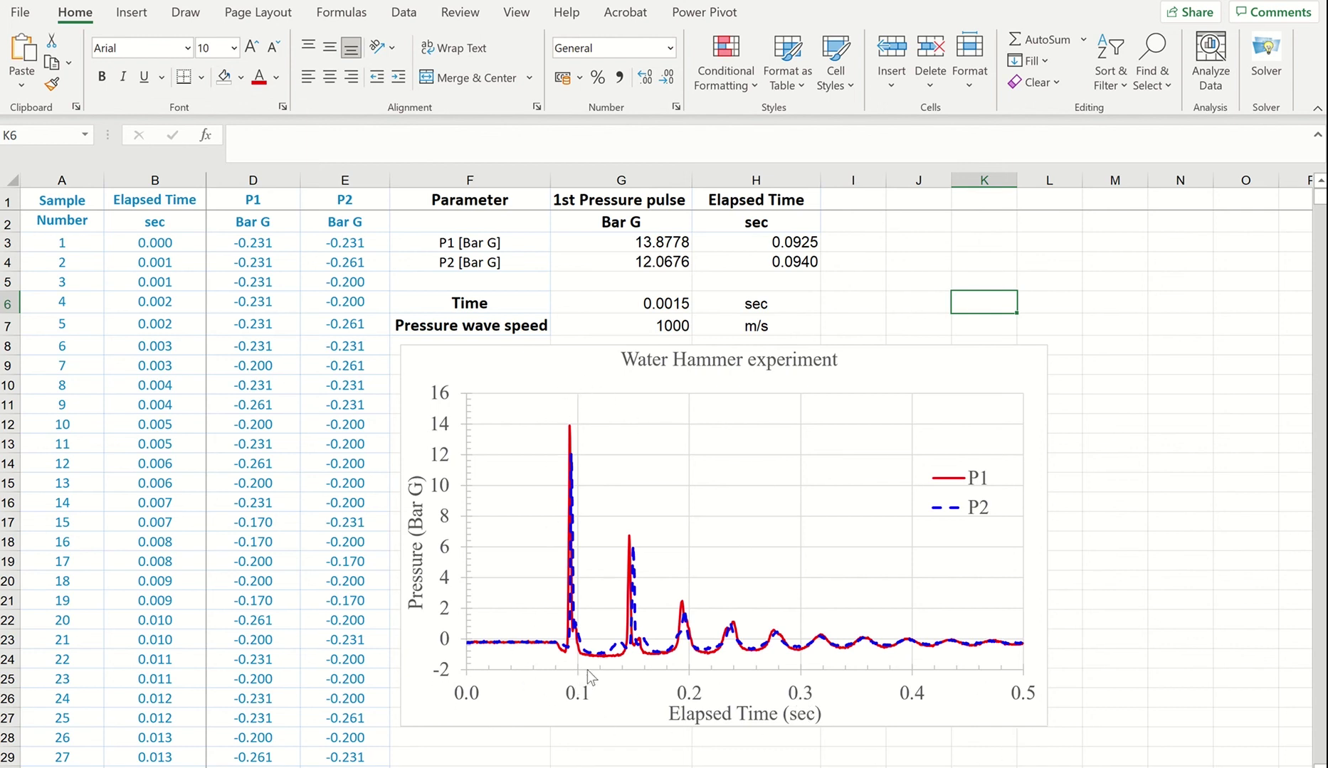
# Paste a copy of the Water Hammer chart at cell M9 beside the original
pyautogui.click(586, 375)
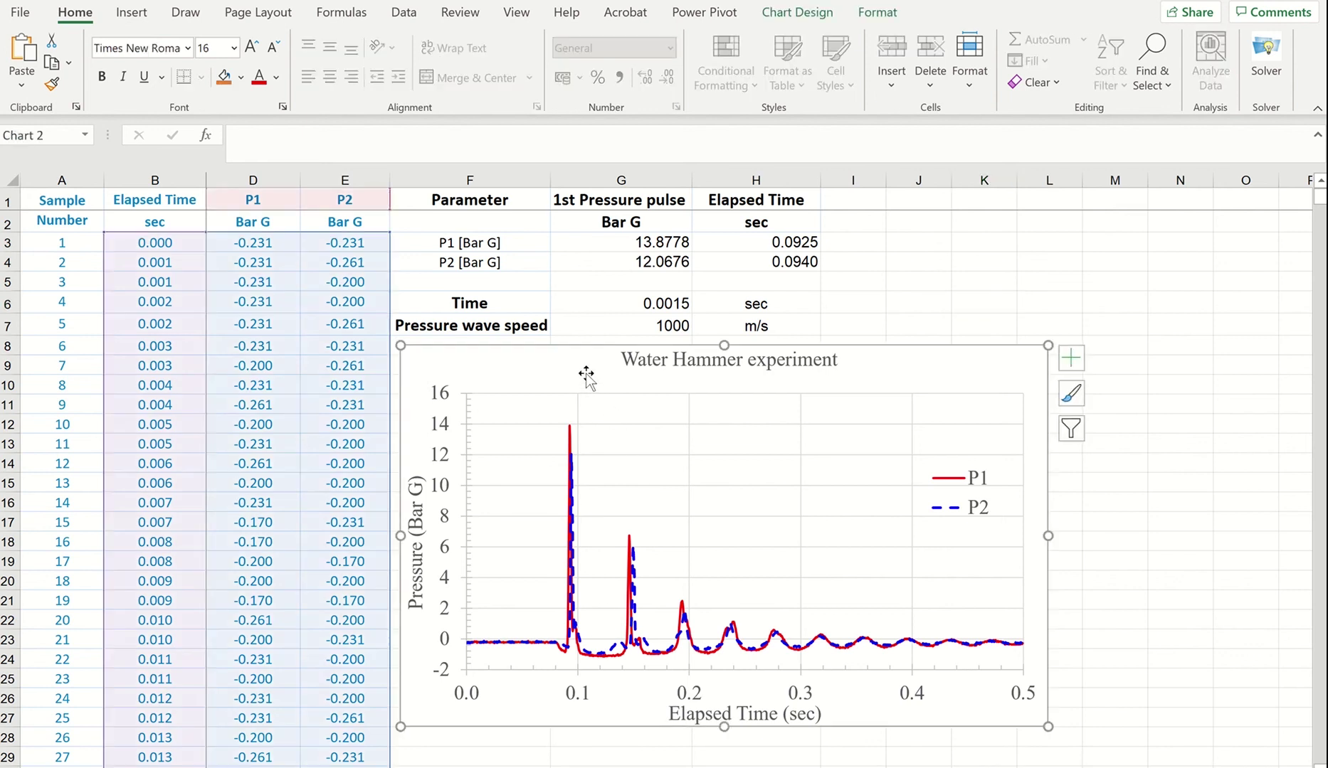
pyautogui.click(1117, 365)
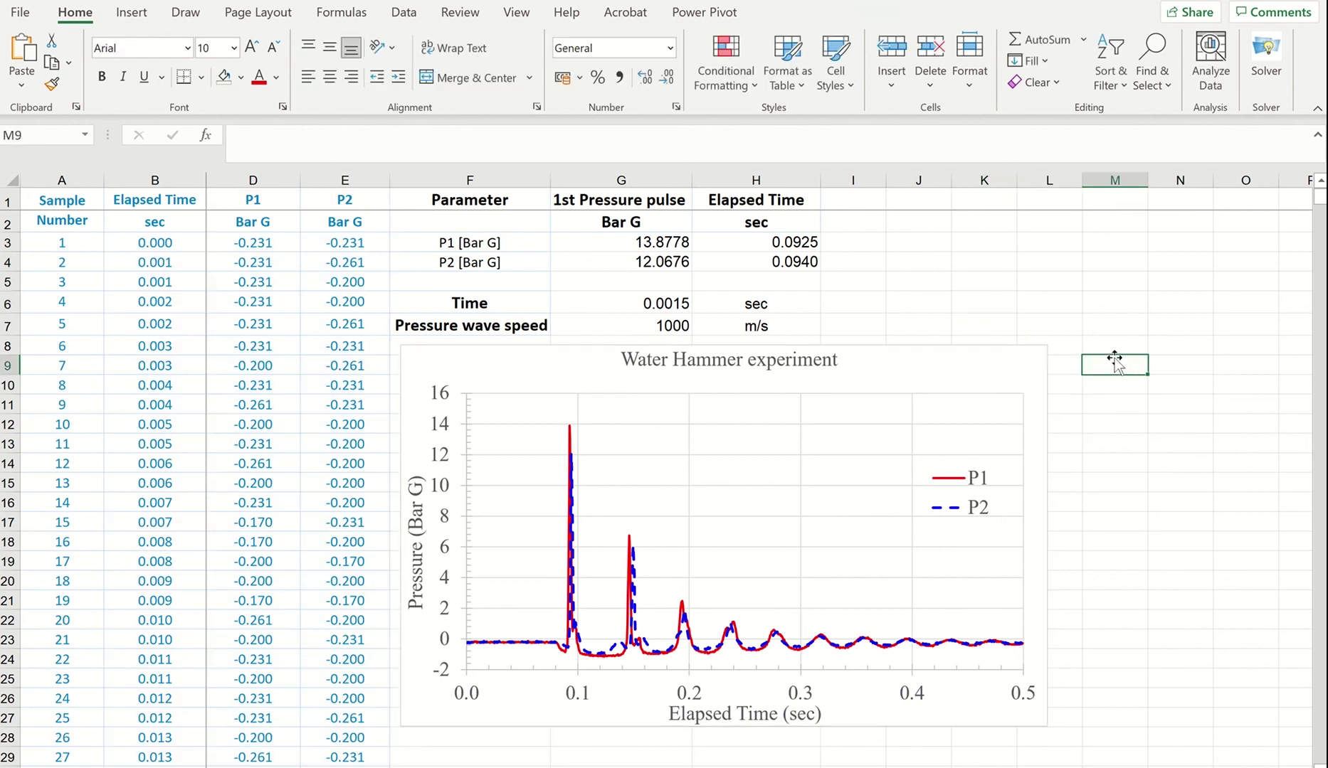
pyautogui.hotkey('ctrl', 'v')
pyautogui.moveTo(1140, 364); pyautogui.dragTo(1113, 350)
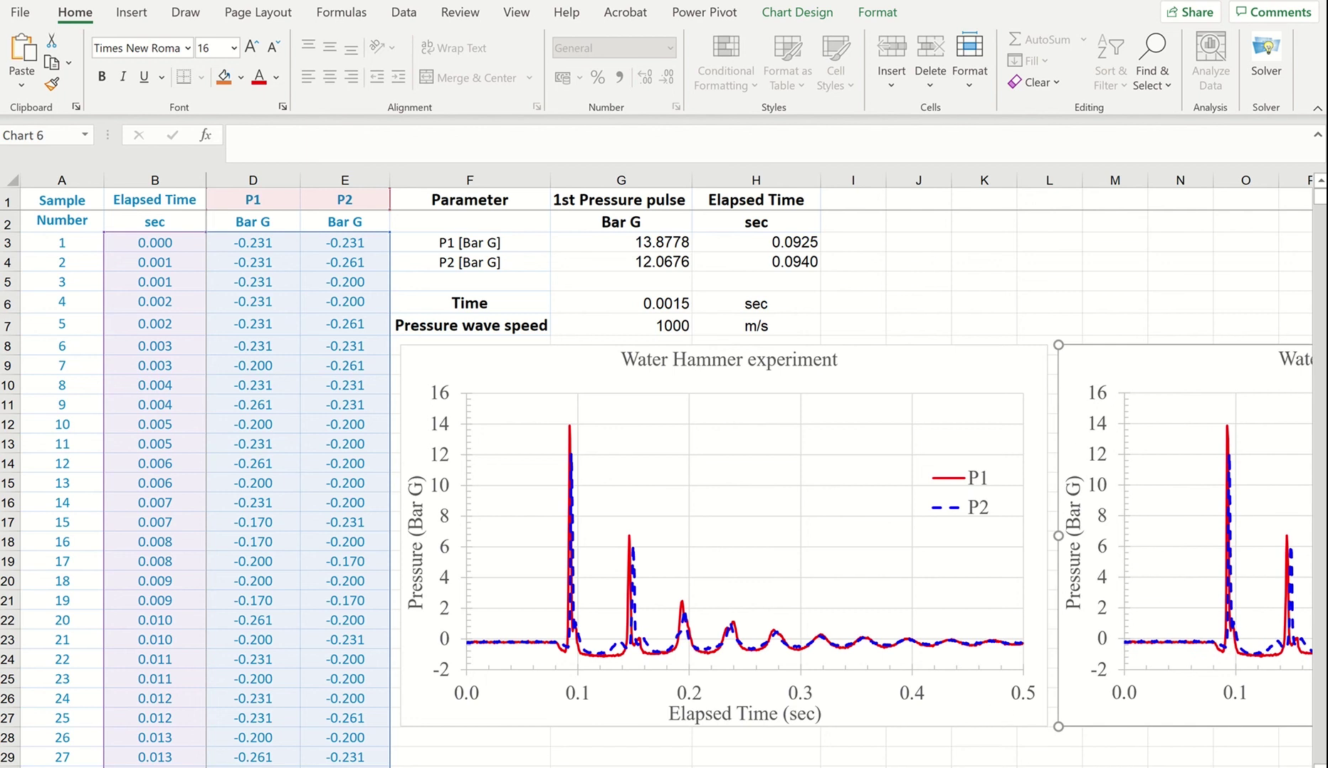
# Limit the copy's elapsed-time axis to a minimum of 0.08 and a maximum of 0.11
pyautogui.hscroll(6, 768, 472)
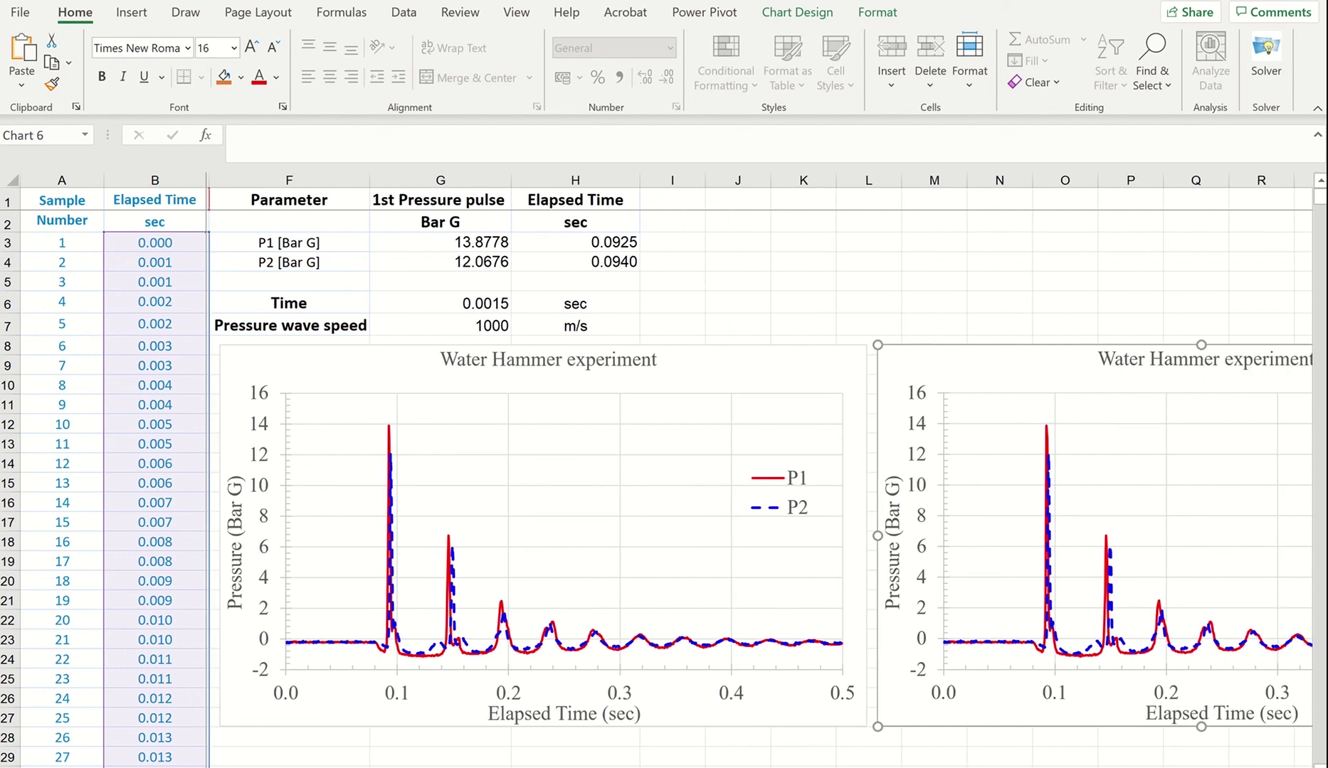
pyautogui.hscroll(4, 1002, 694)
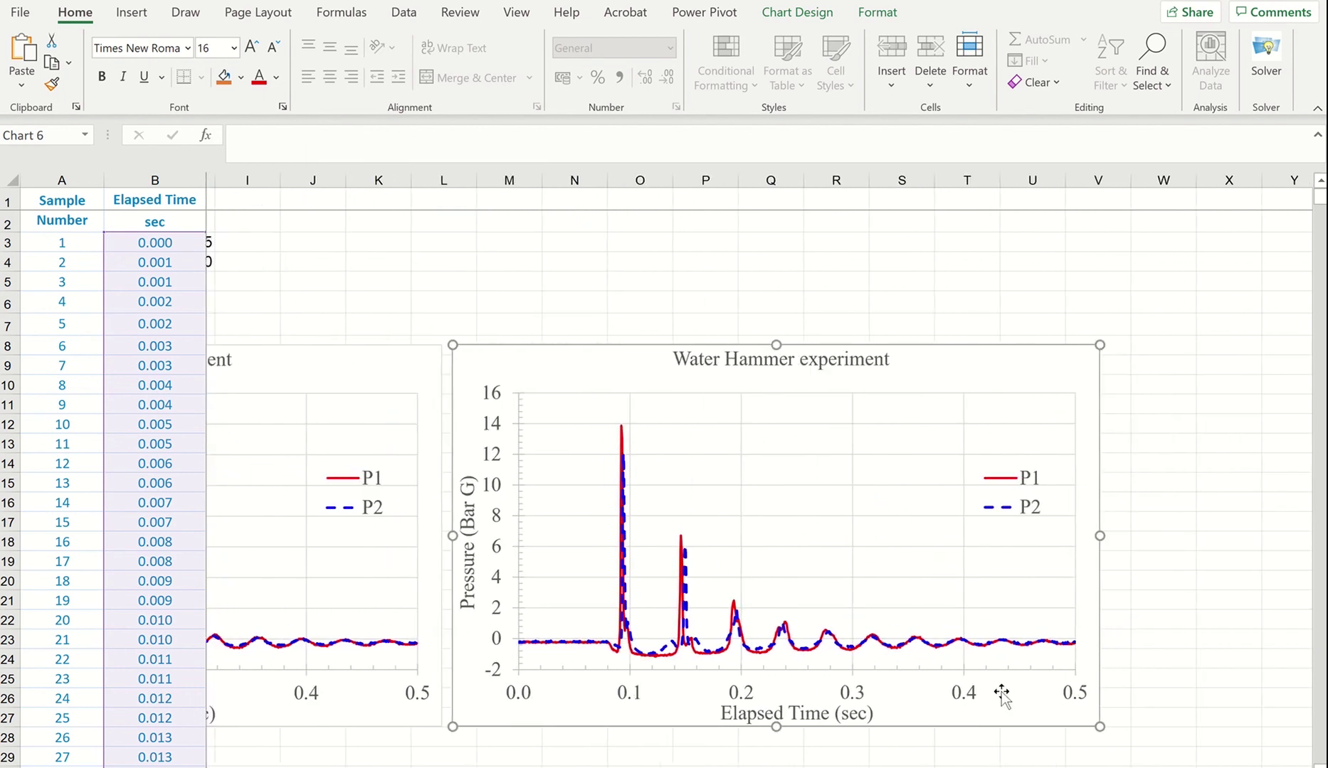
pyautogui.click(850, 697)
pyautogui.rightClick(848, 701)
pyautogui.click(925, 682)
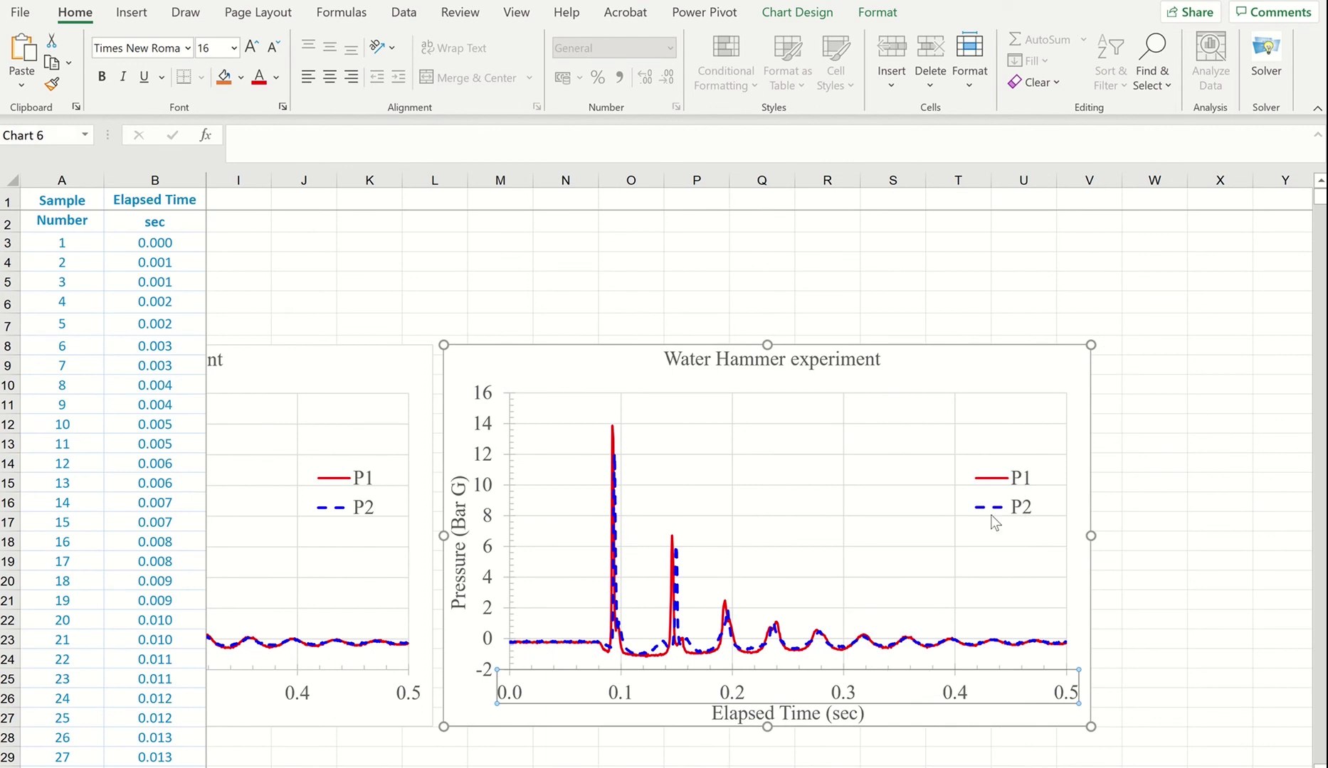
pyautogui.doubleClick(1210, 340)
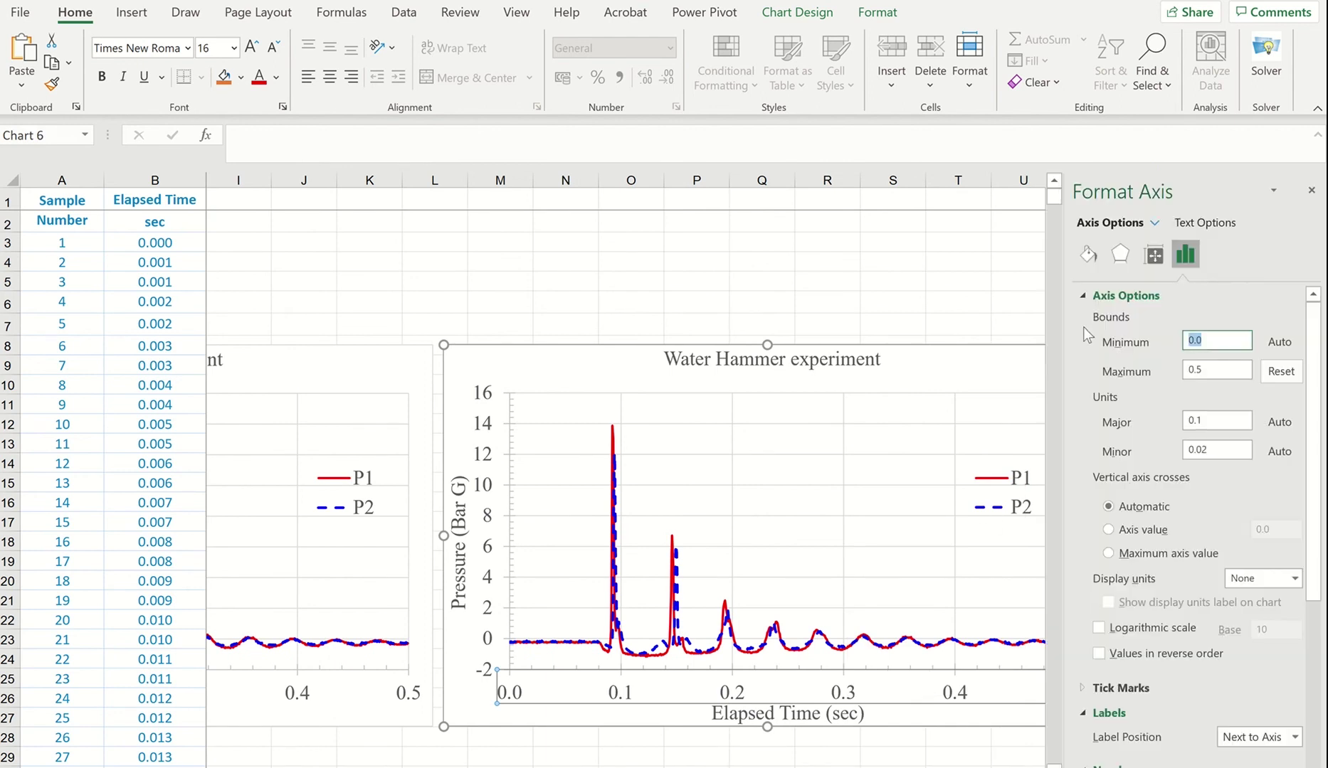
pyautogui.write('0.08')
pyautogui.doubleClick(1245, 369)
pyautogui.write('0.11')
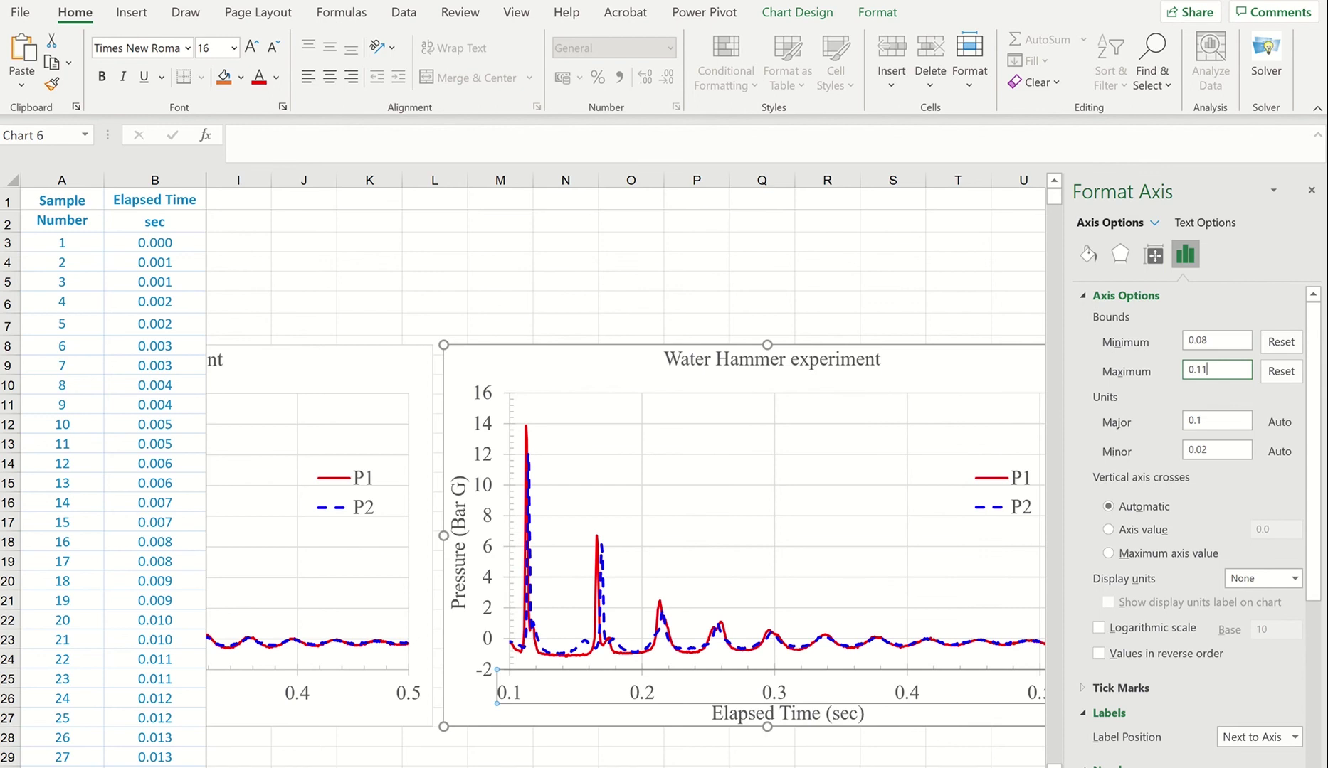
pyautogui.press('Return')
pyautogui.click(1311, 190)
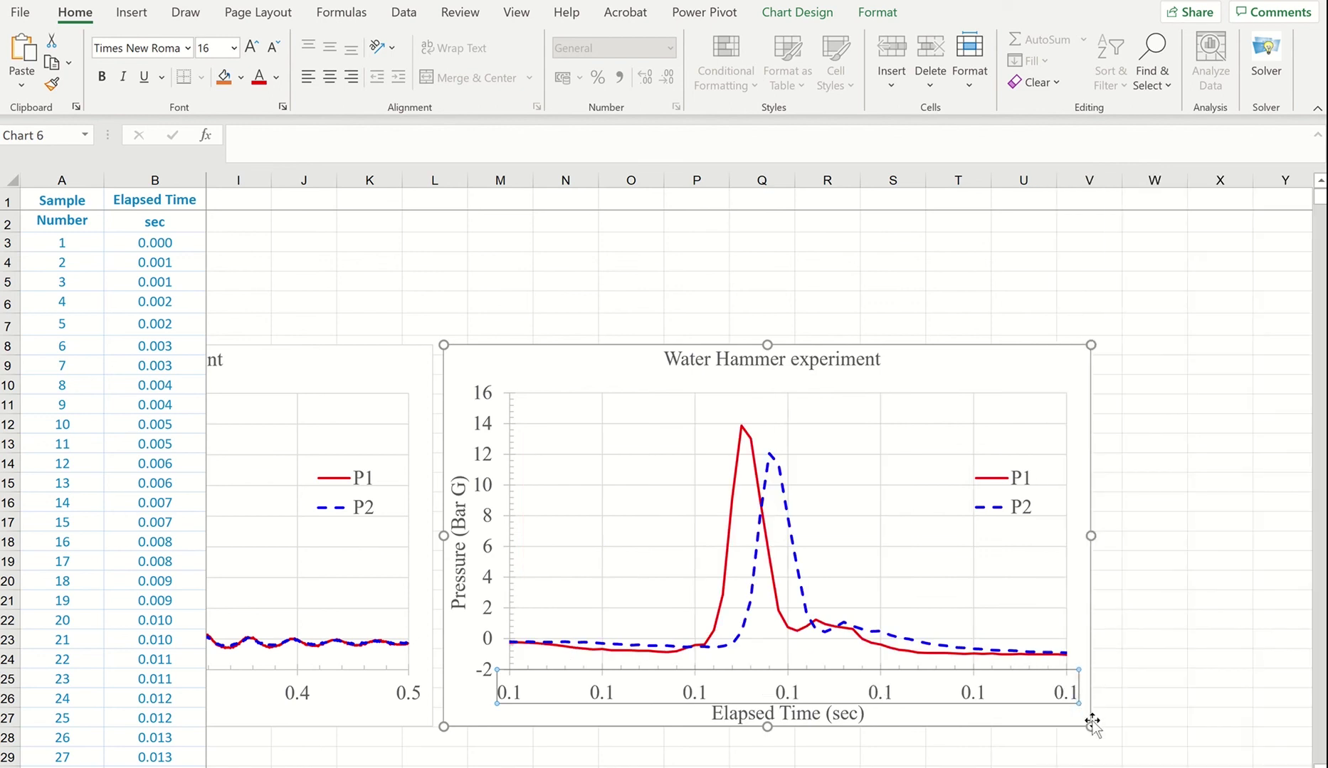
pyautogui.click(1087, 720)
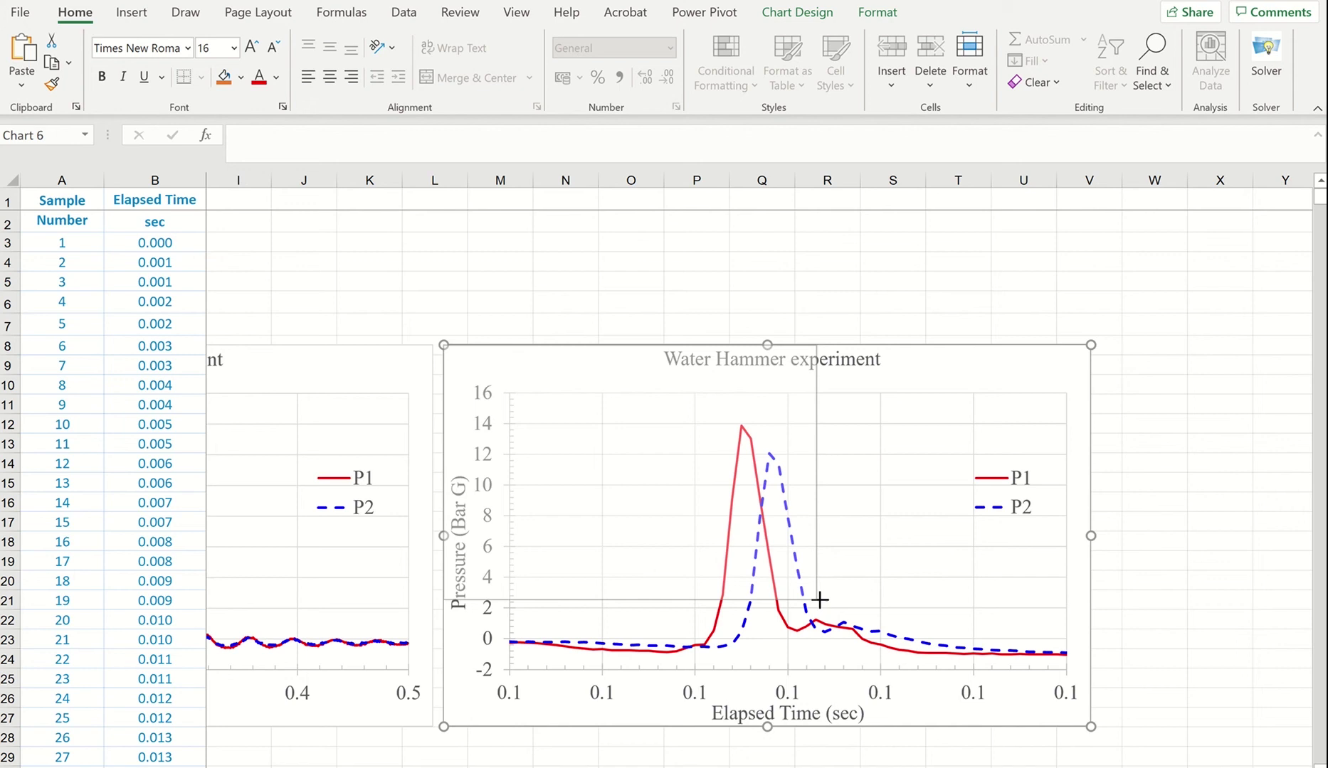
# Shrink the copy, narrow its plot area, lower the Pressure (Bar G) title, and move it over the original
pyautogui.moveTo(820, 600); pyautogui.dragTo(830, 602)
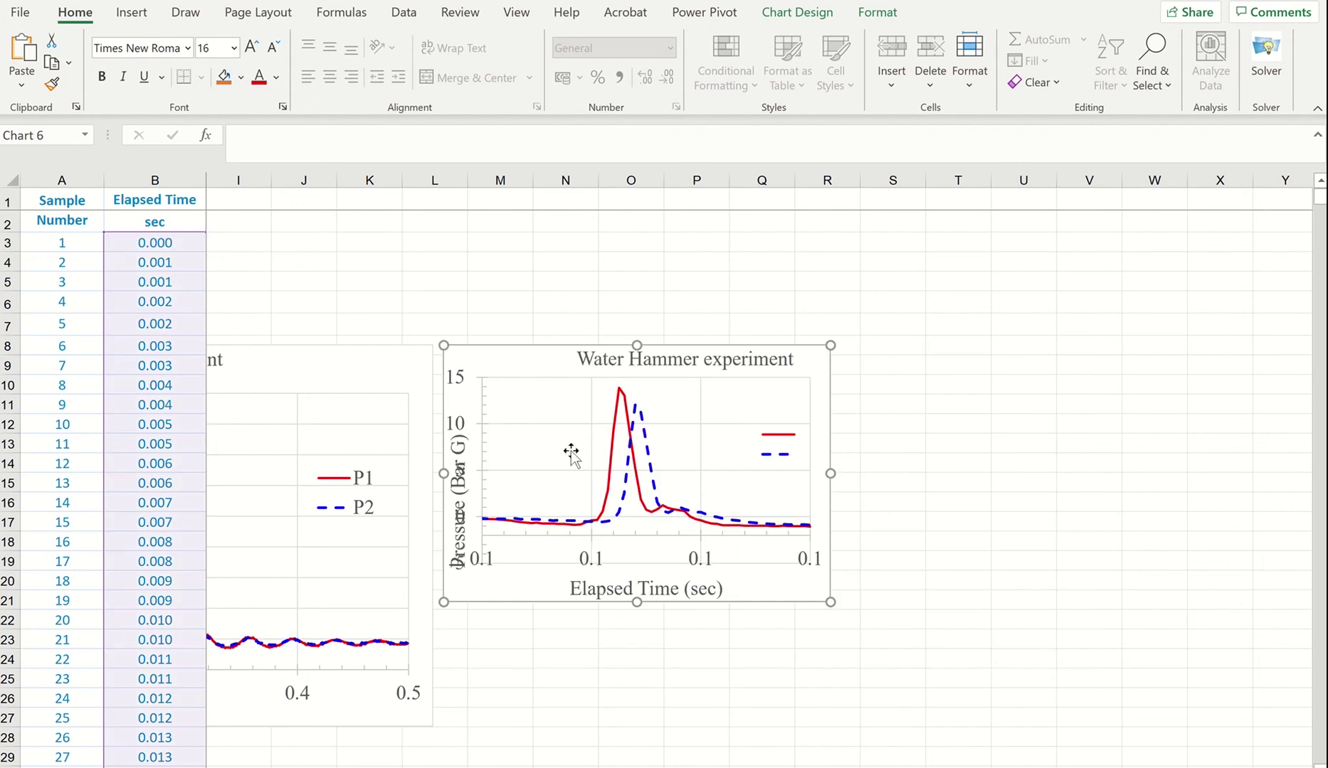
pyautogui.click(510, 477)
pyautogui.moveTo(481, 470); pyautogui.dragTo(453, 422)
pyautogui.click(452, 484)
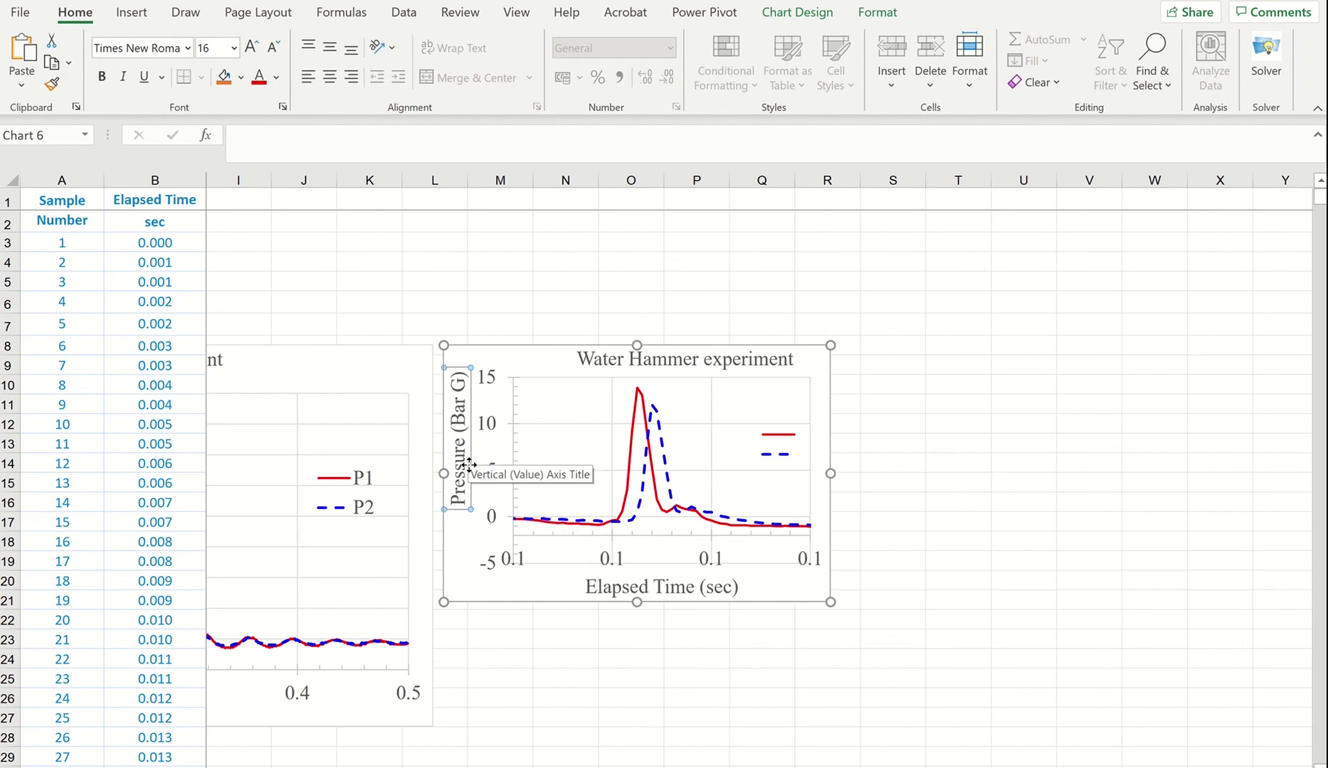
pyautogui.moveTo(469, 464); pyautogui.dragTo(469, 493)
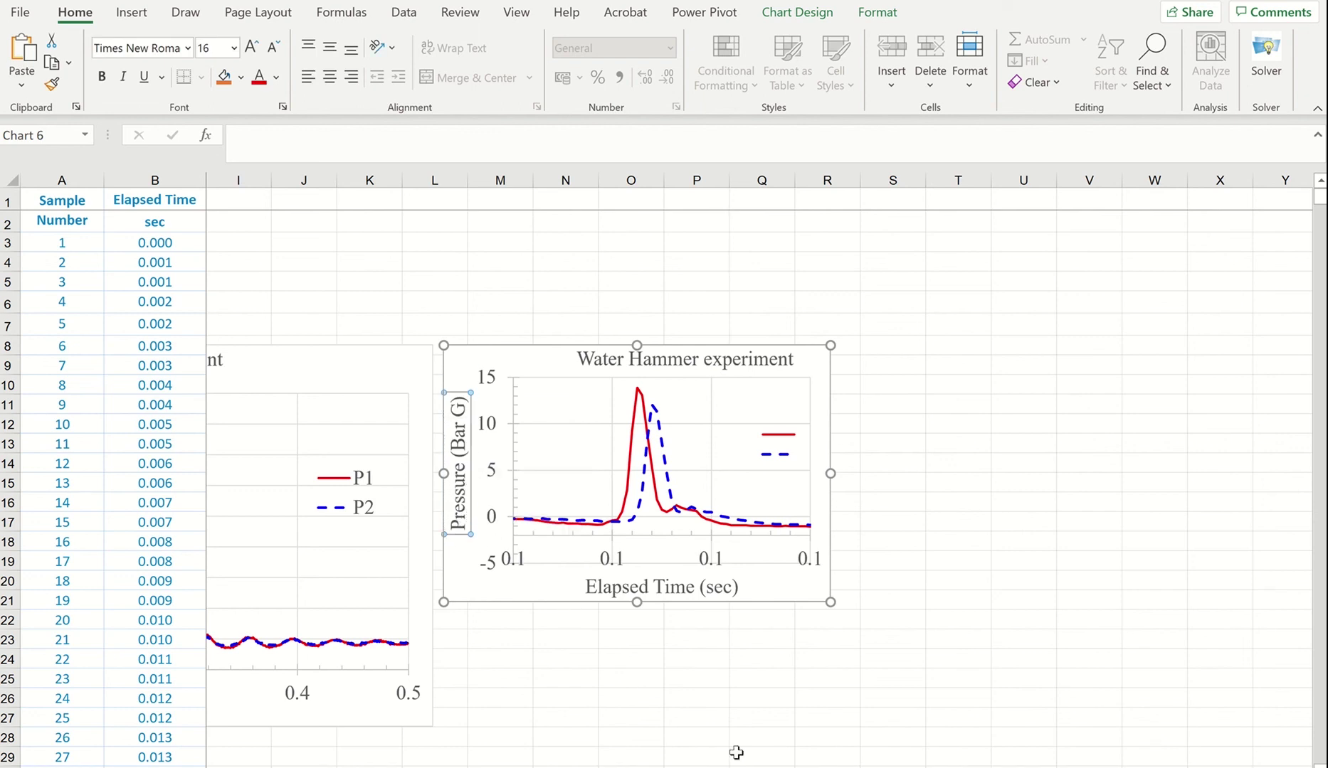
pyautogui.hscroll(-5, 1204, 205)
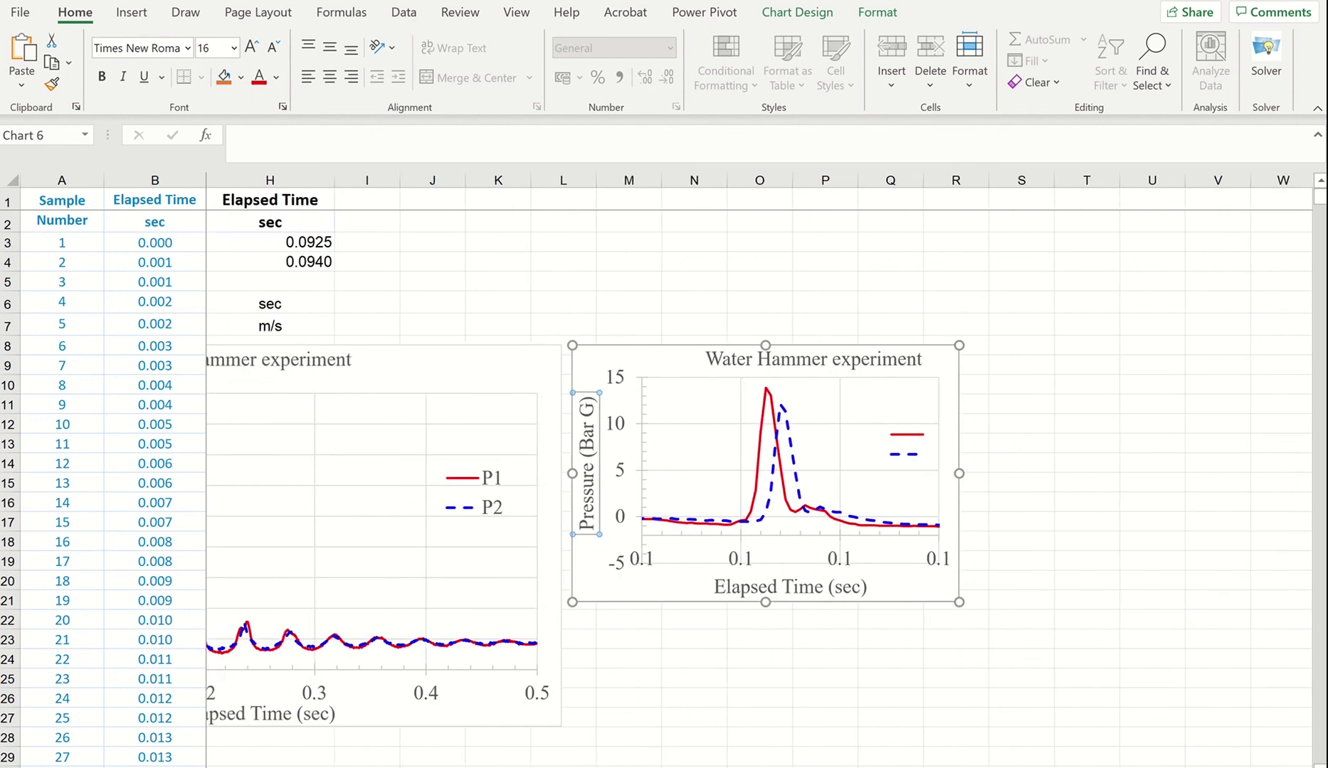
pyautogui.moveTo(1009, 349); pyautogui.dragTo(900, 287)
# Show the inset's time-axis labels with 2 decimal places
pyautogui.rightClick(1124, 502)
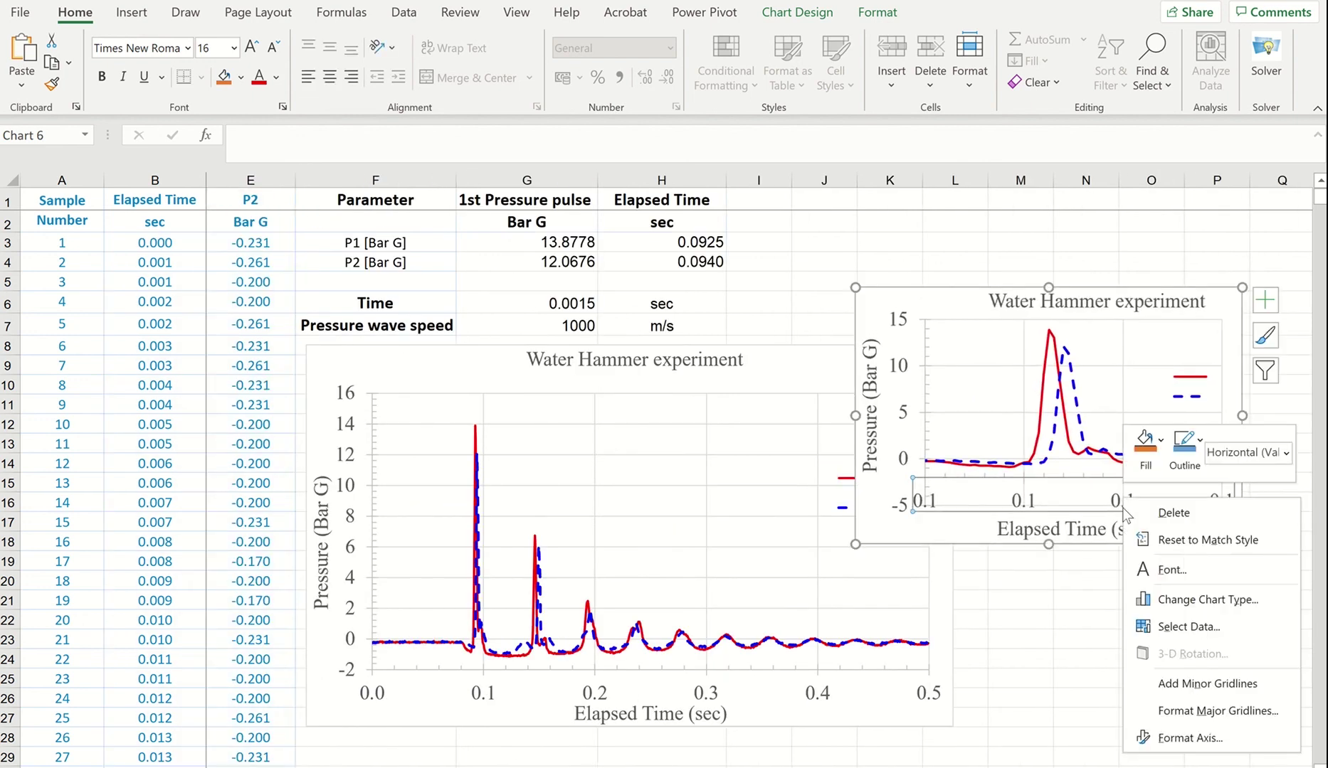
pyautogui.click(1174, 740)
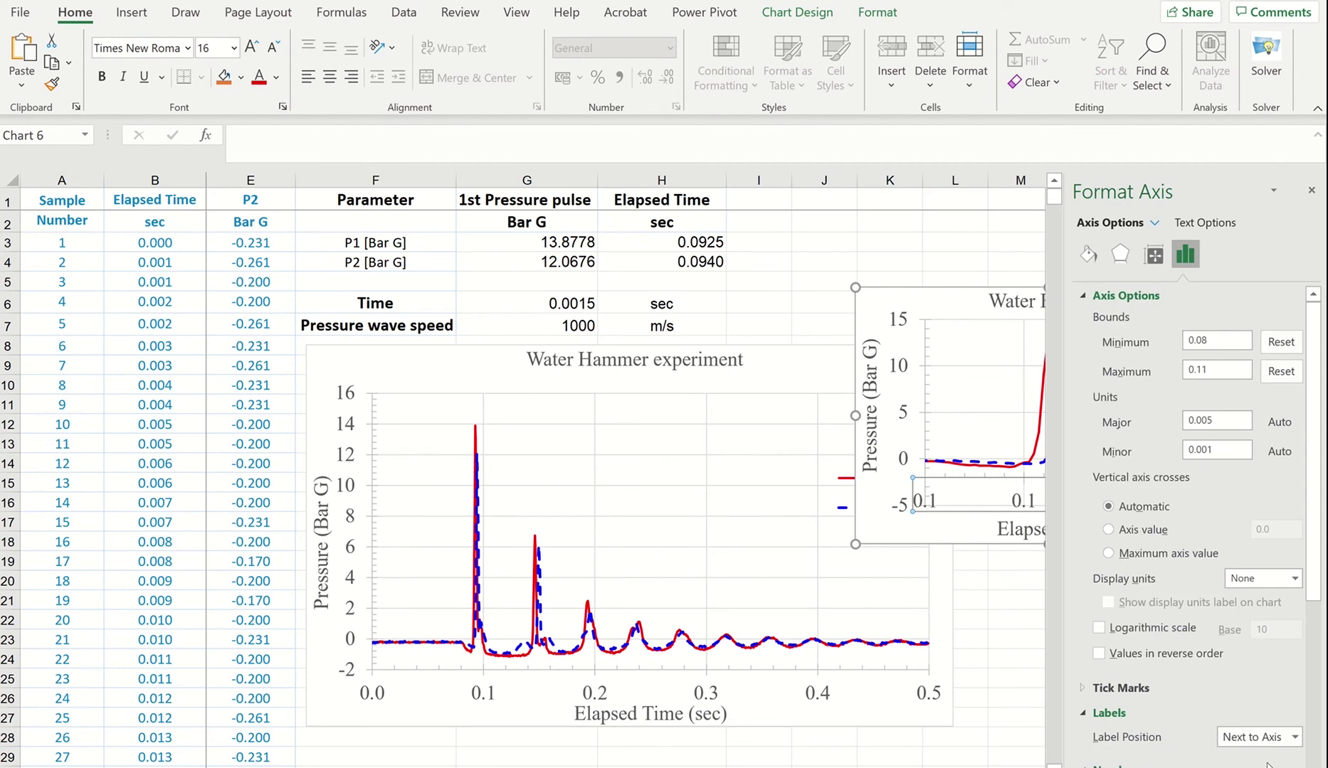
pyautogui.scroll(-5, 1219, 661)
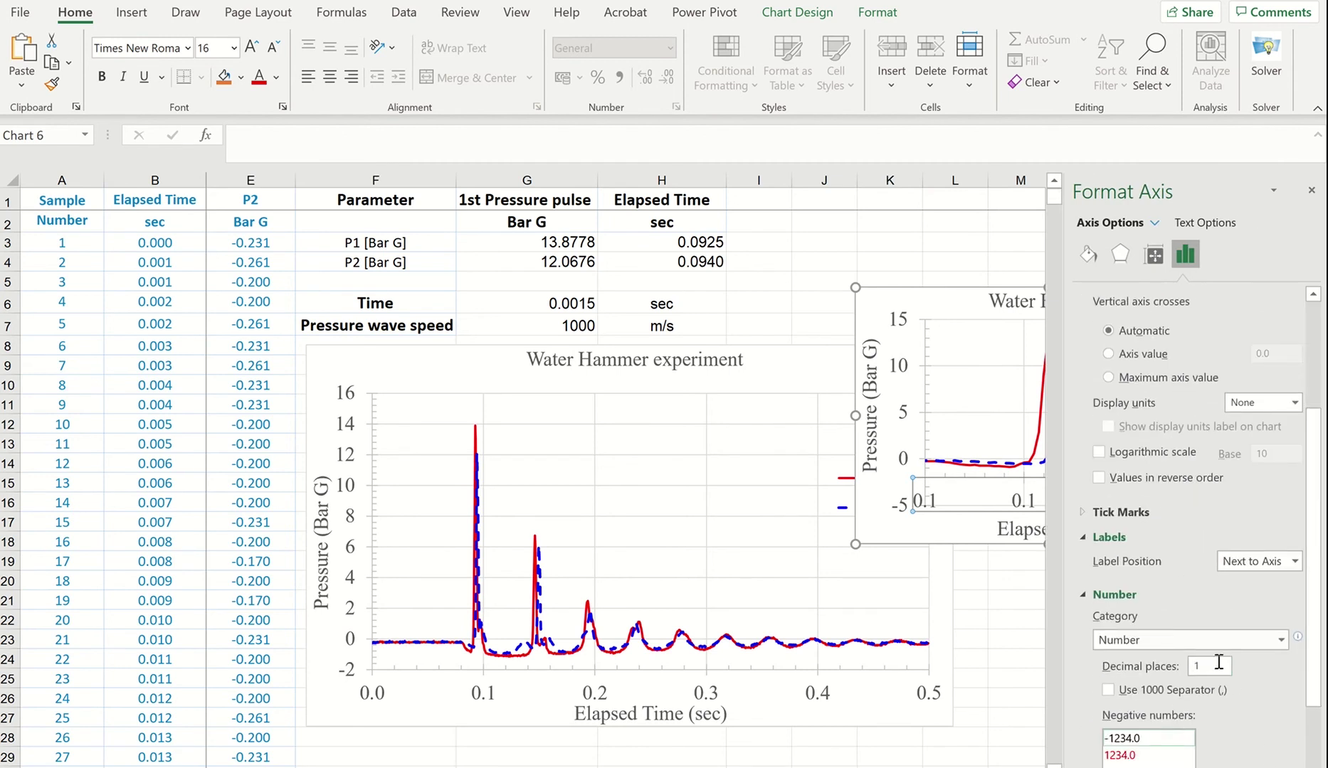
pyautogui.press('BackSpace')
pyautogui.write('2')
pyautogui.click(1311, 190)
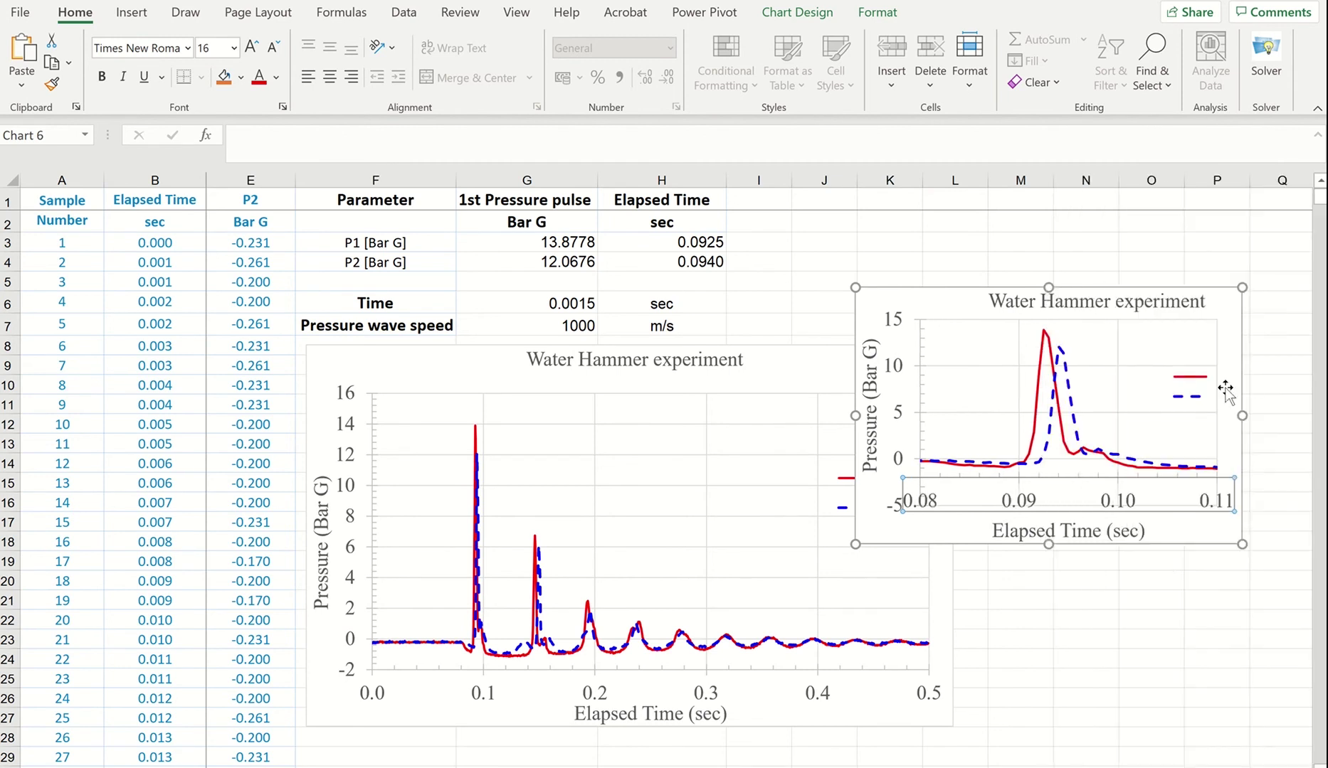
# Widen the inset legend so the P1 and P2 labels are readable
pyautogui.click(1188, 388)
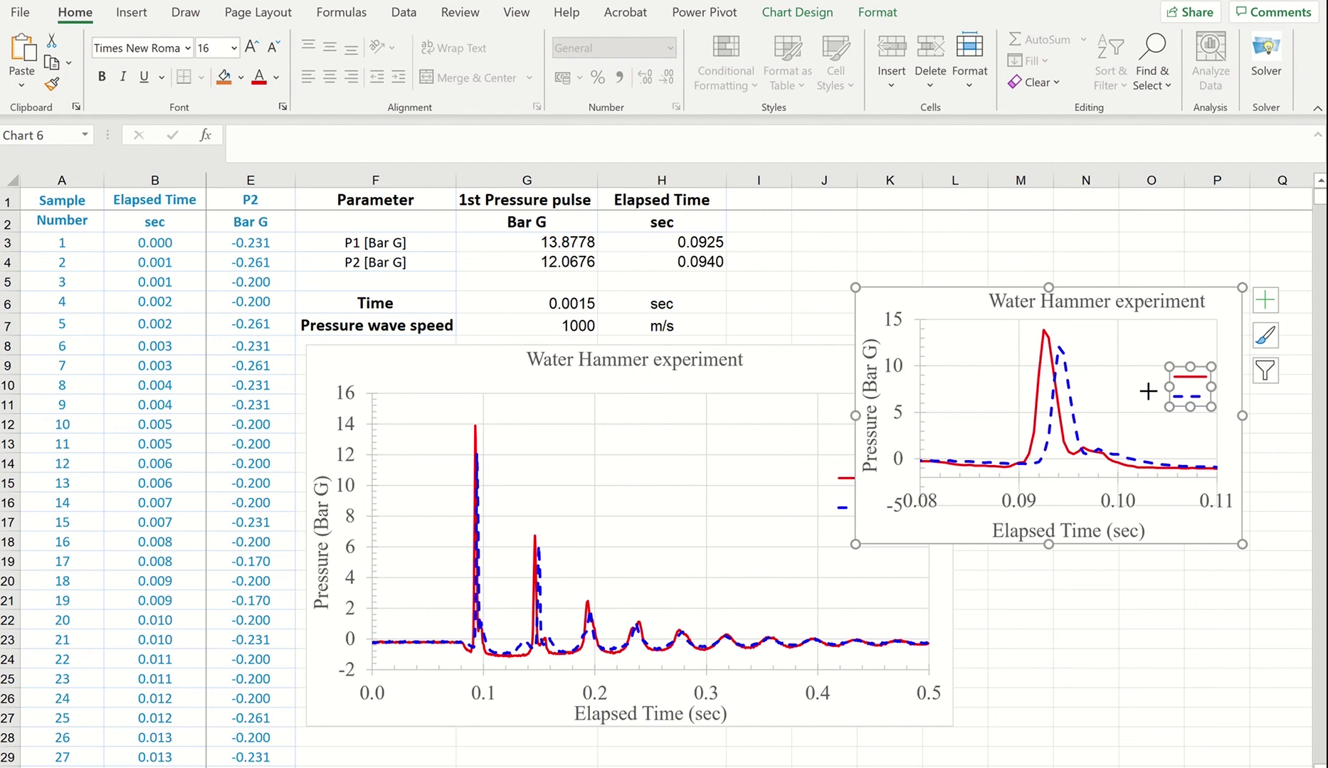
pyautogui.moveTo(1149, 392); pyautogui.dragTo(1147, 391)
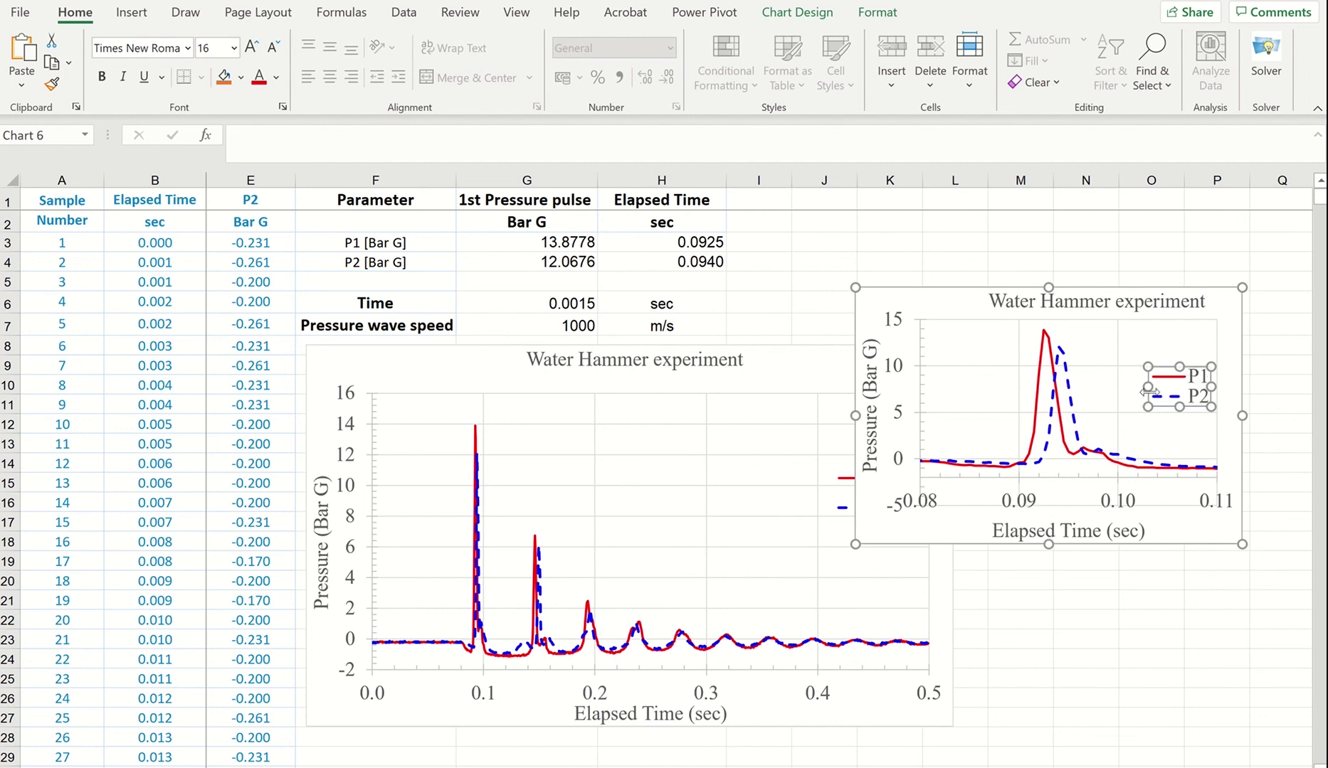
pyautogui.click(1045, 343)
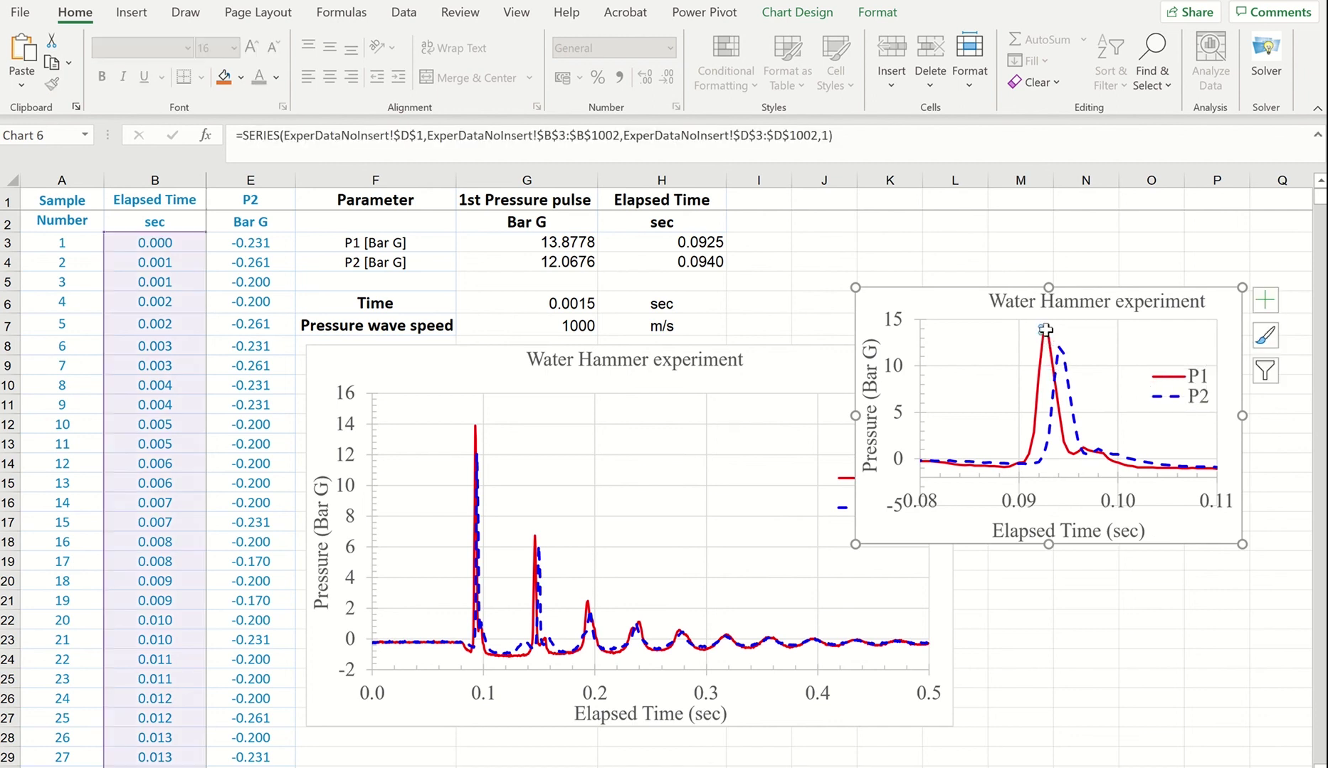
# Add a 0.093, 13.878 callout to the P1 peak and place it left of the peak
pyautogui.rightClick(1045, 331)
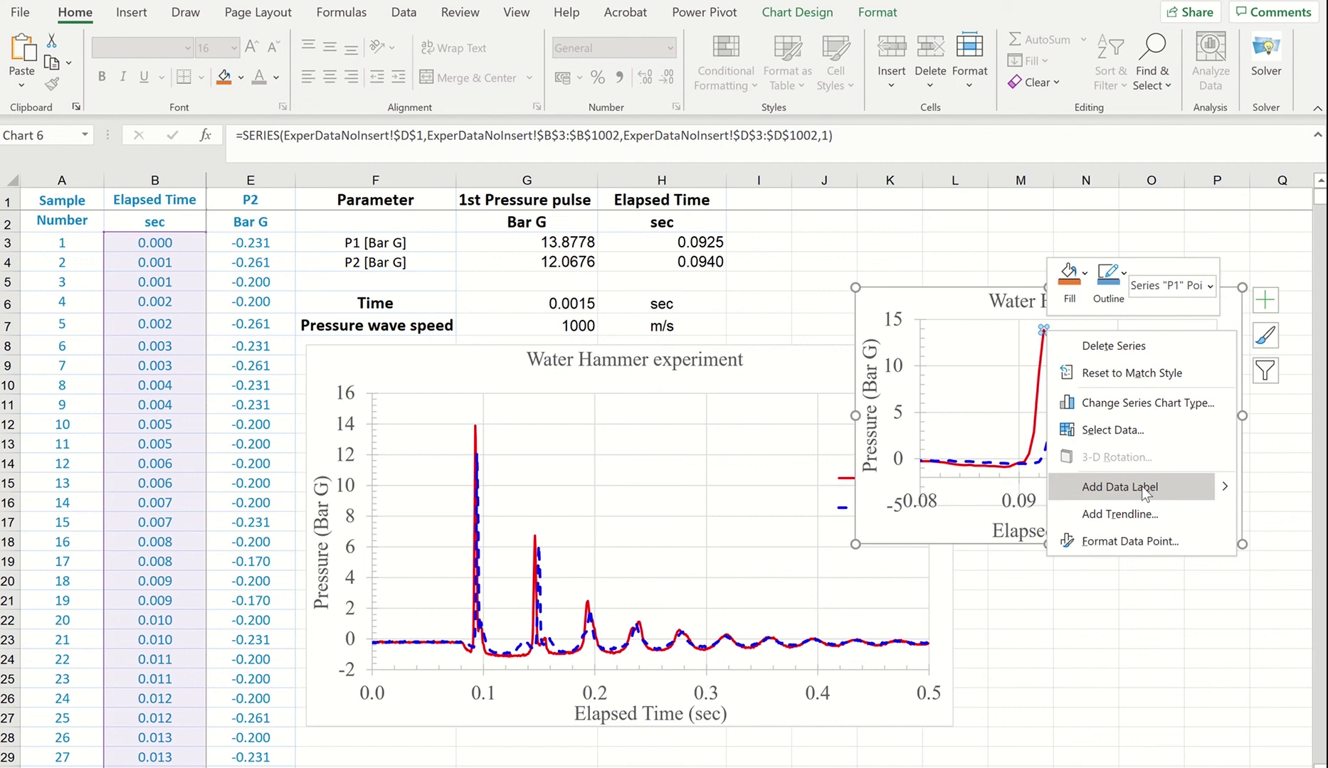
pyautogui.moveTo(1222, 485)
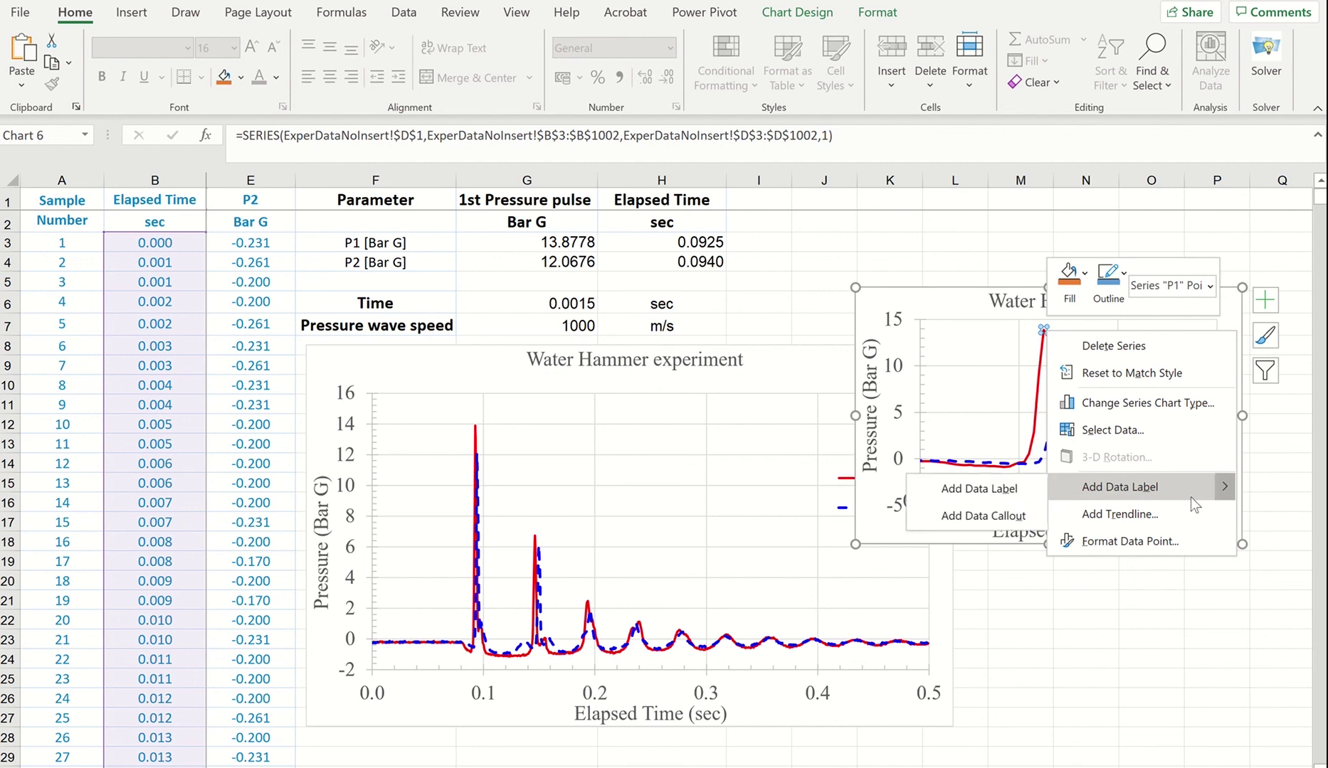
pyautogui.click(973, 515)
pyautogui.moveTo(1108, 331); pyautogui.dragTo(1058, 354)
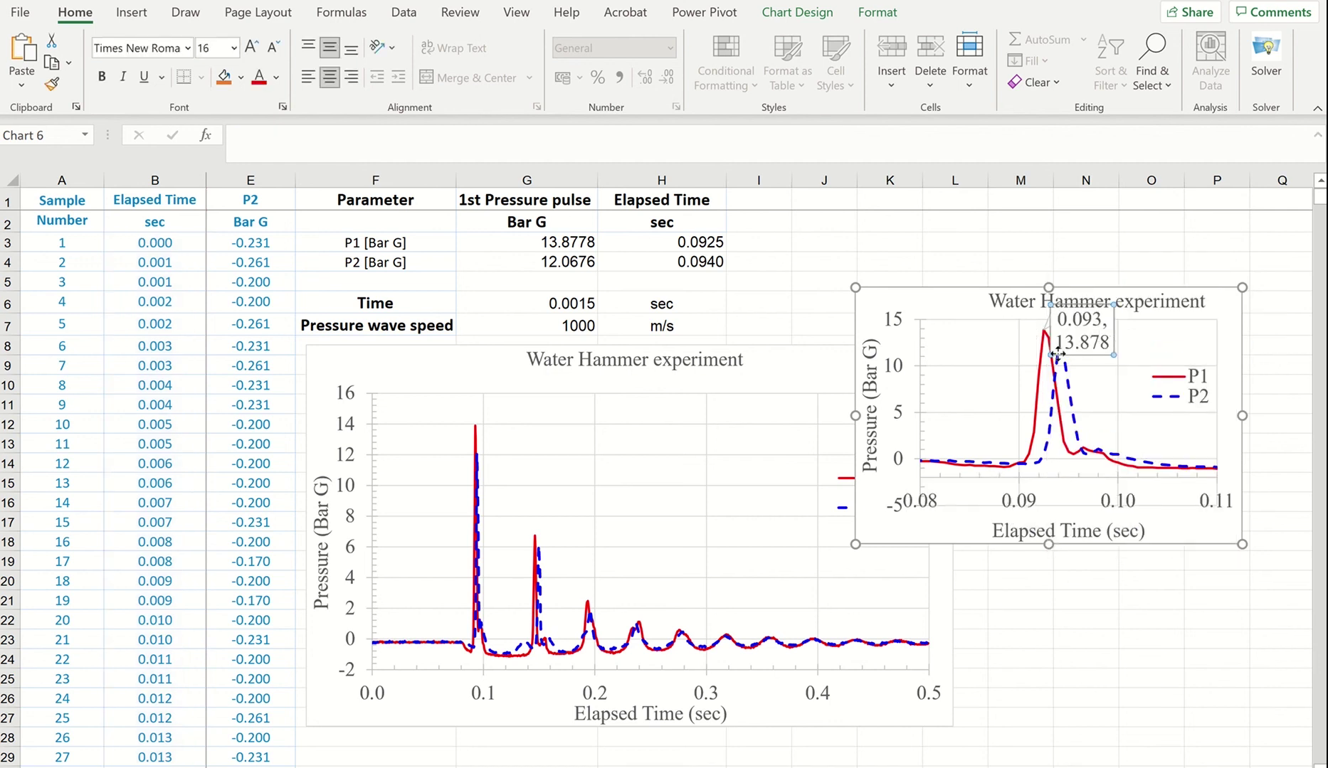
pyautogui.click(1113, 345)
pyautogui.moveTo(1113, 345); pyautogui.dragTo(1018, 363)
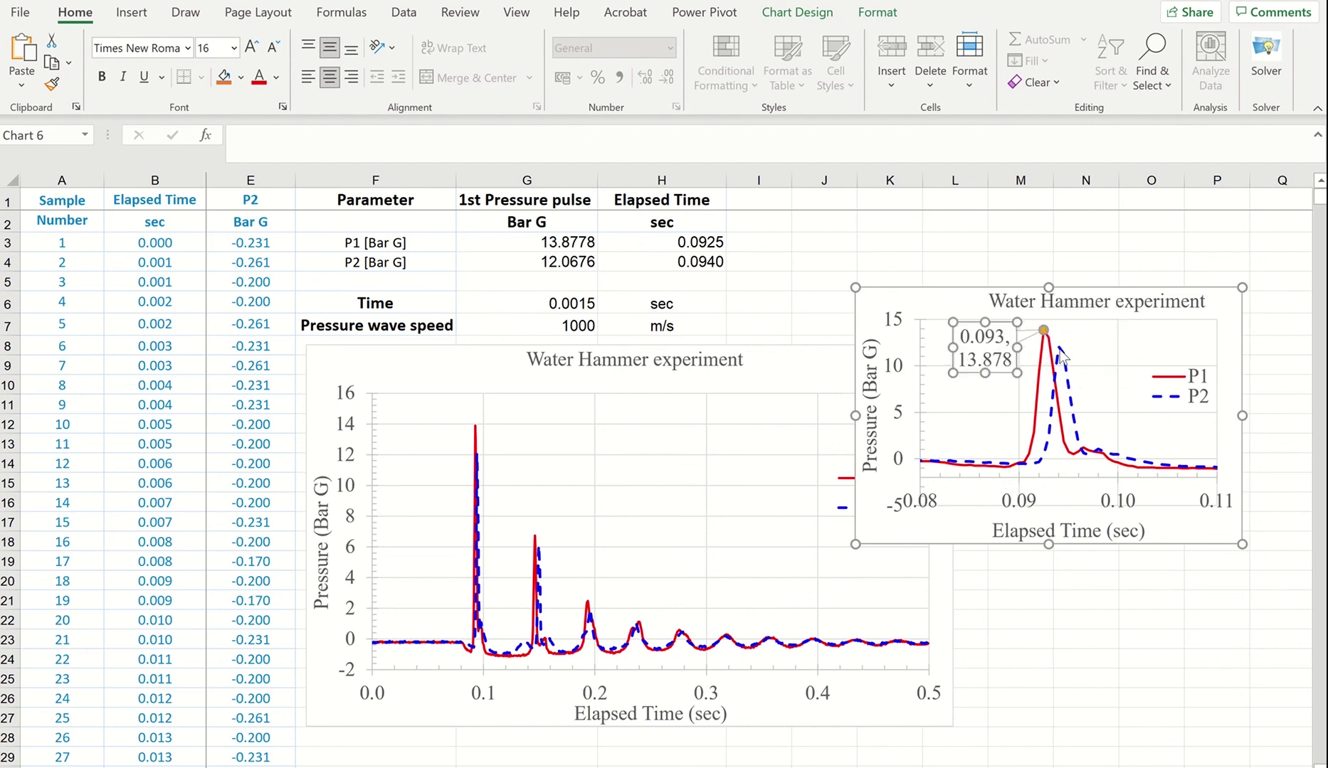
# Add a data callout, 0.094, 12.068, to the P2 peak point
pyautogui.moveTo(1061, 346)
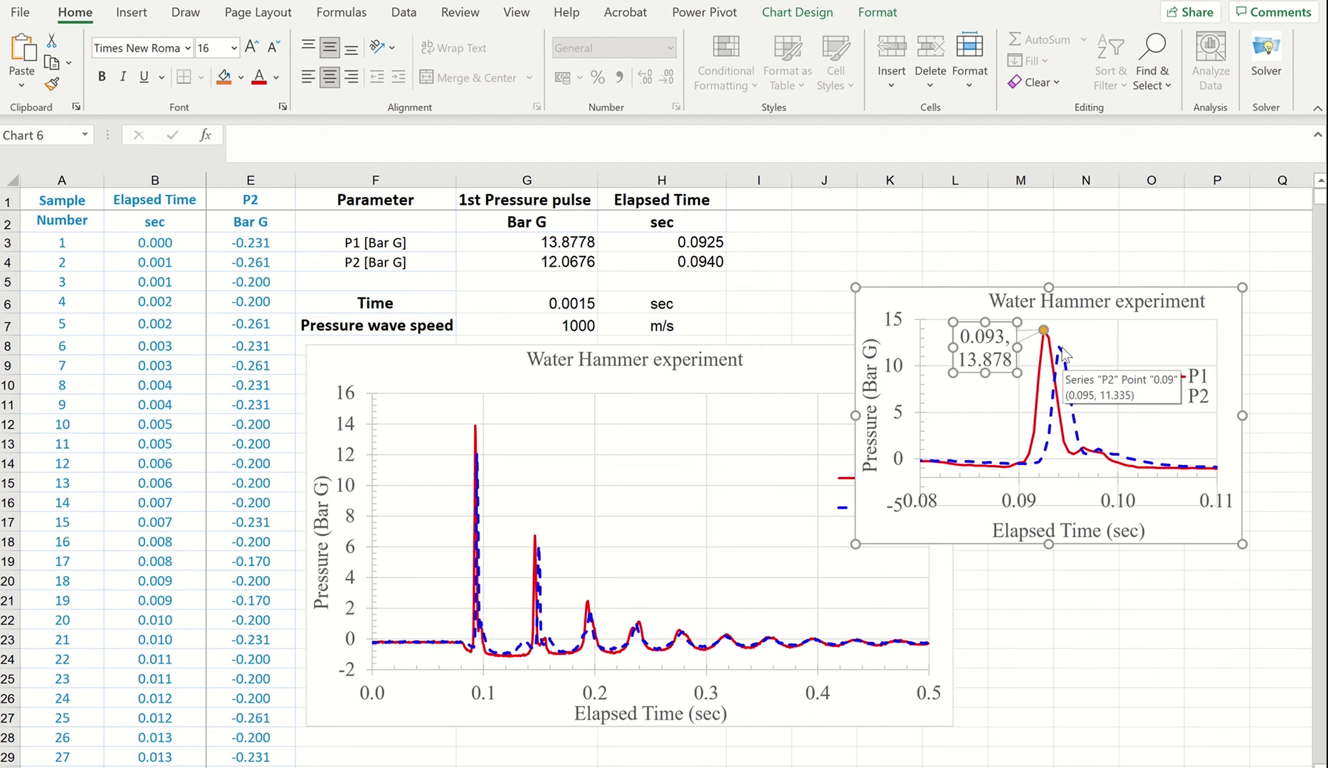
pyautogui.rightClick(1063, 354)
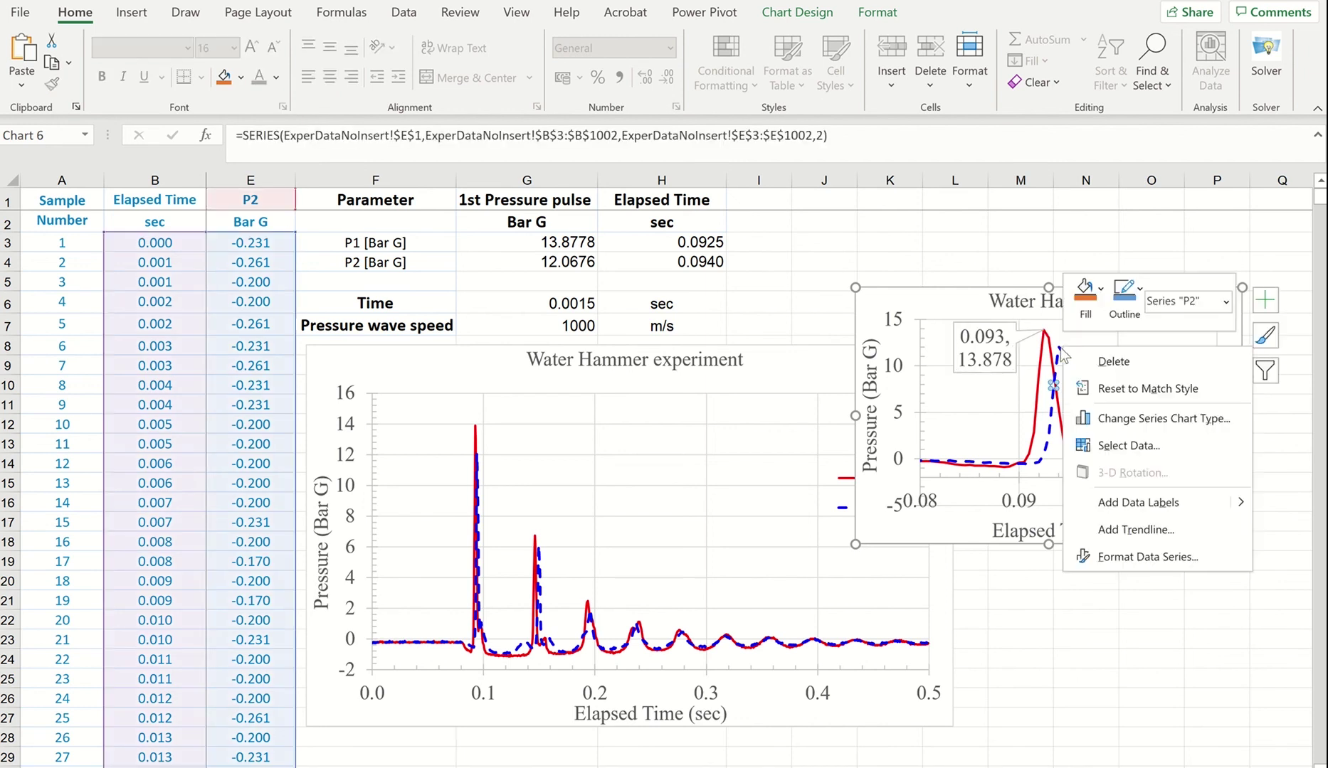
pyautogui.click(1059, 348)
pyautogui.rightClick(1060, 346)
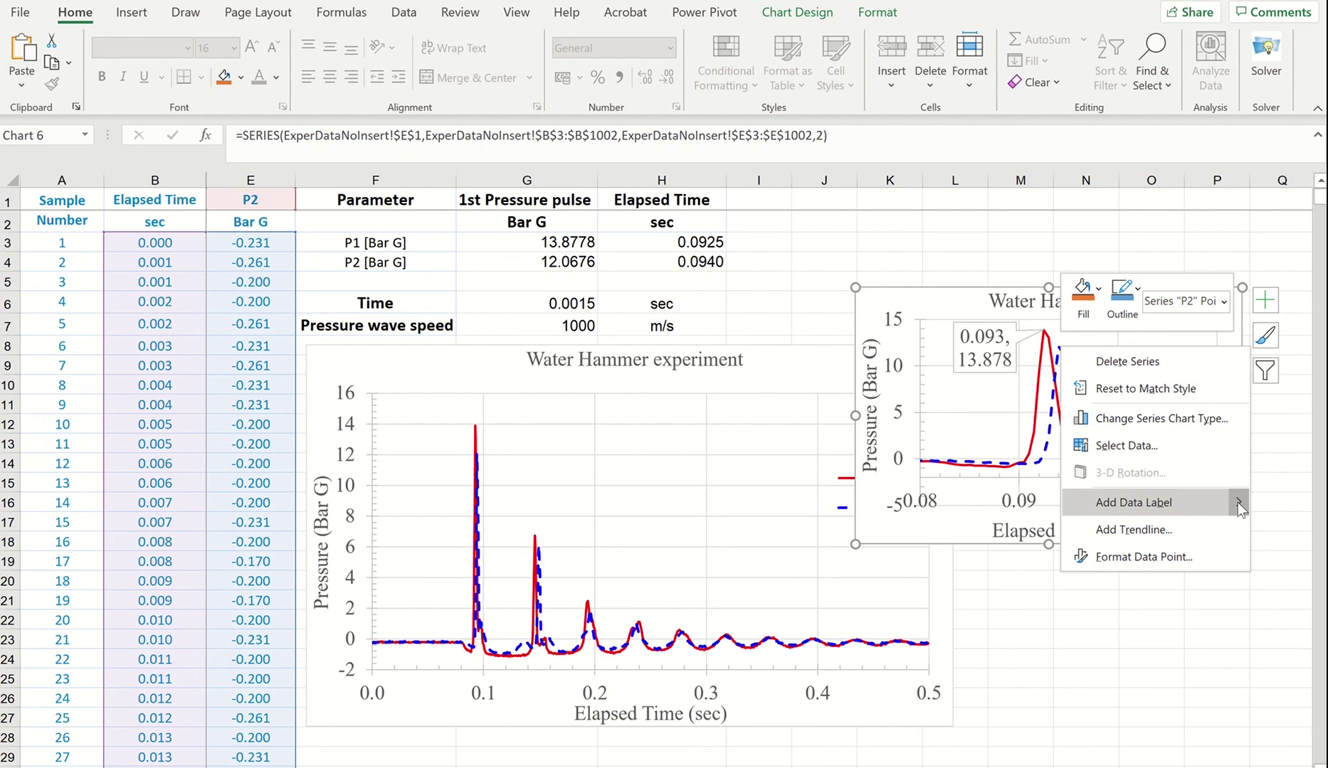
pyautogui.press('Escape')
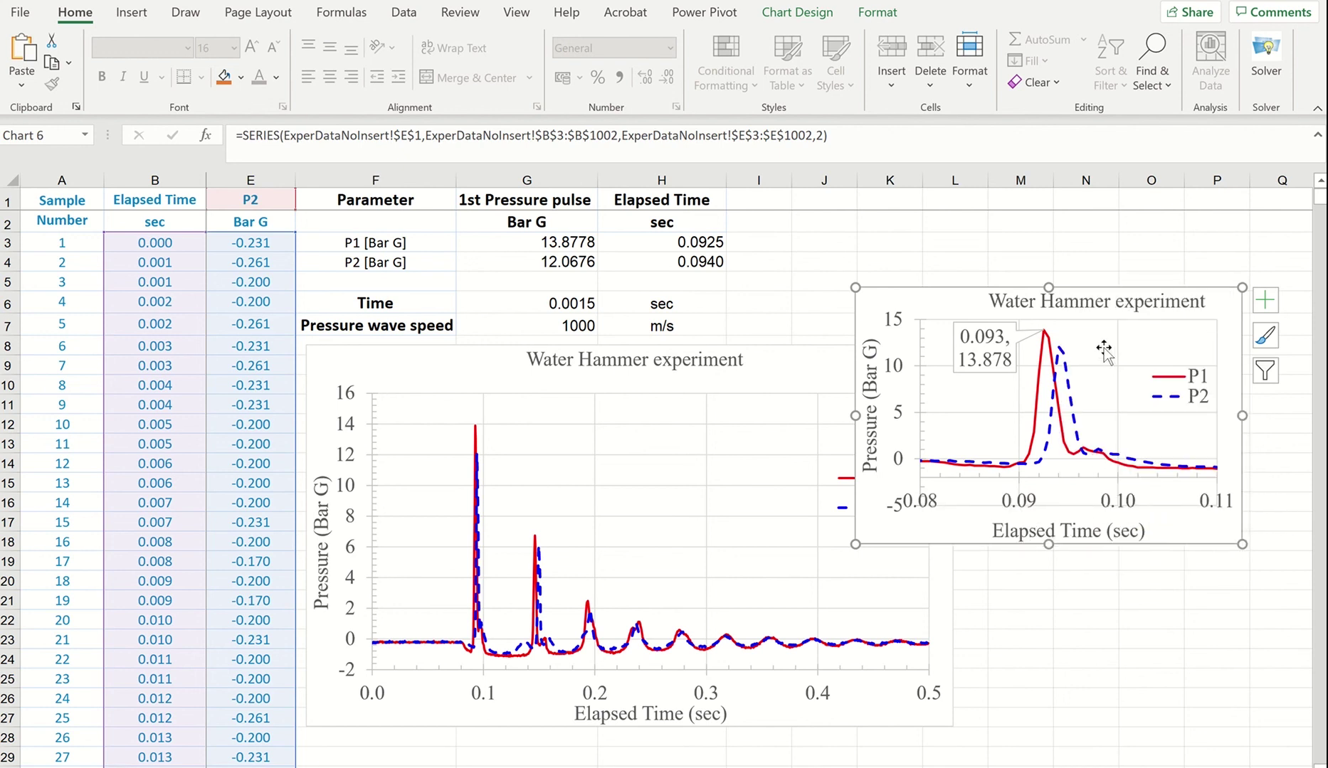
pyautogui.rightClick(1061, 348)
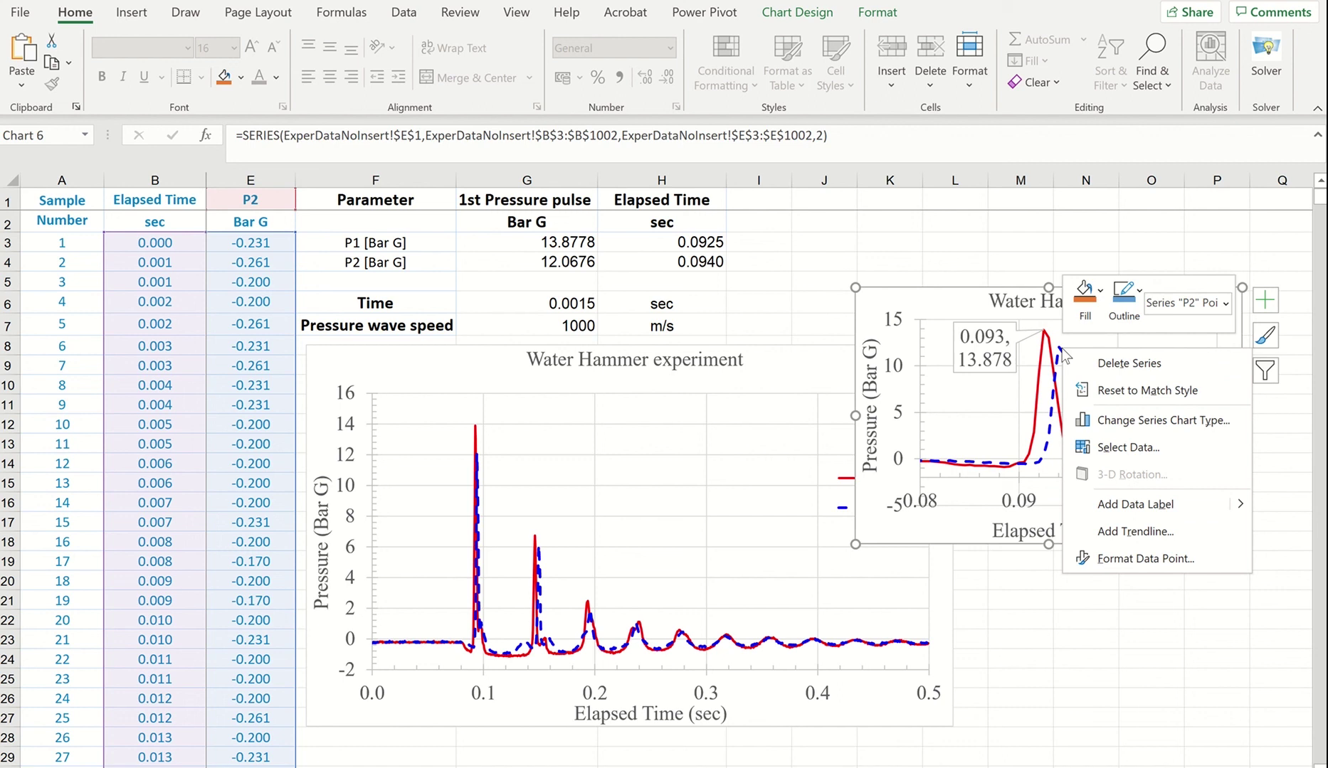
pyautogui.moveTo(1244, 502)
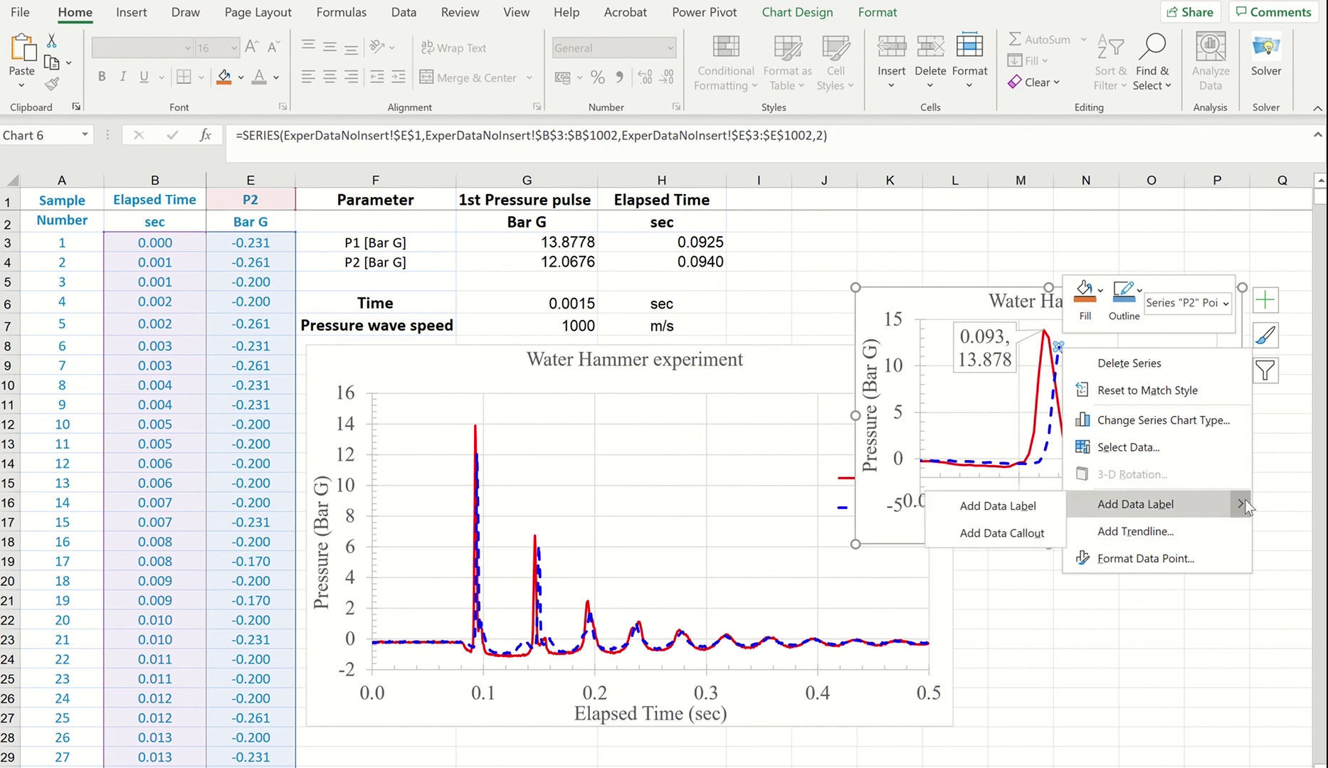
pyautogui.click(996, 533)
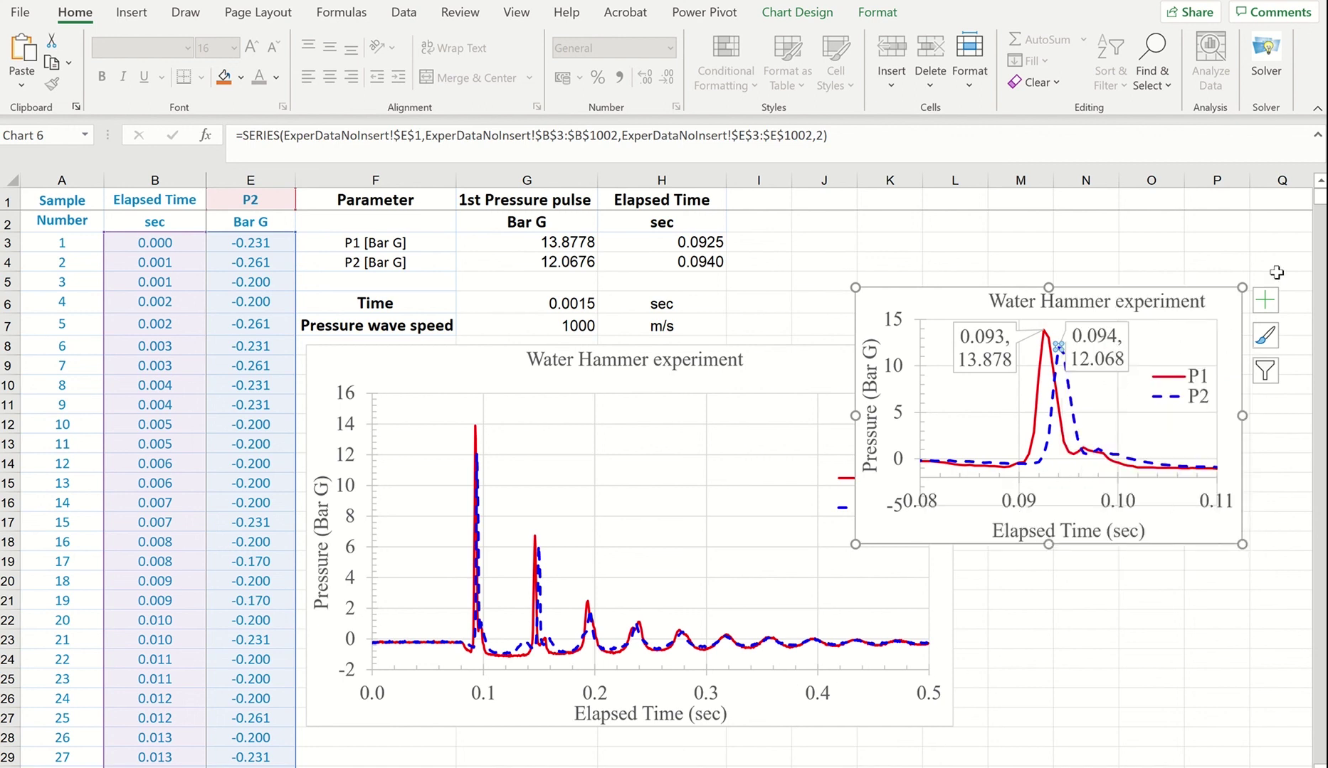
# Move the zoomed chart onto the main chart and shift the main title to the top-left
pyautogui.moveTo(1238, 291); pyautogui.dragTo(938, 348)
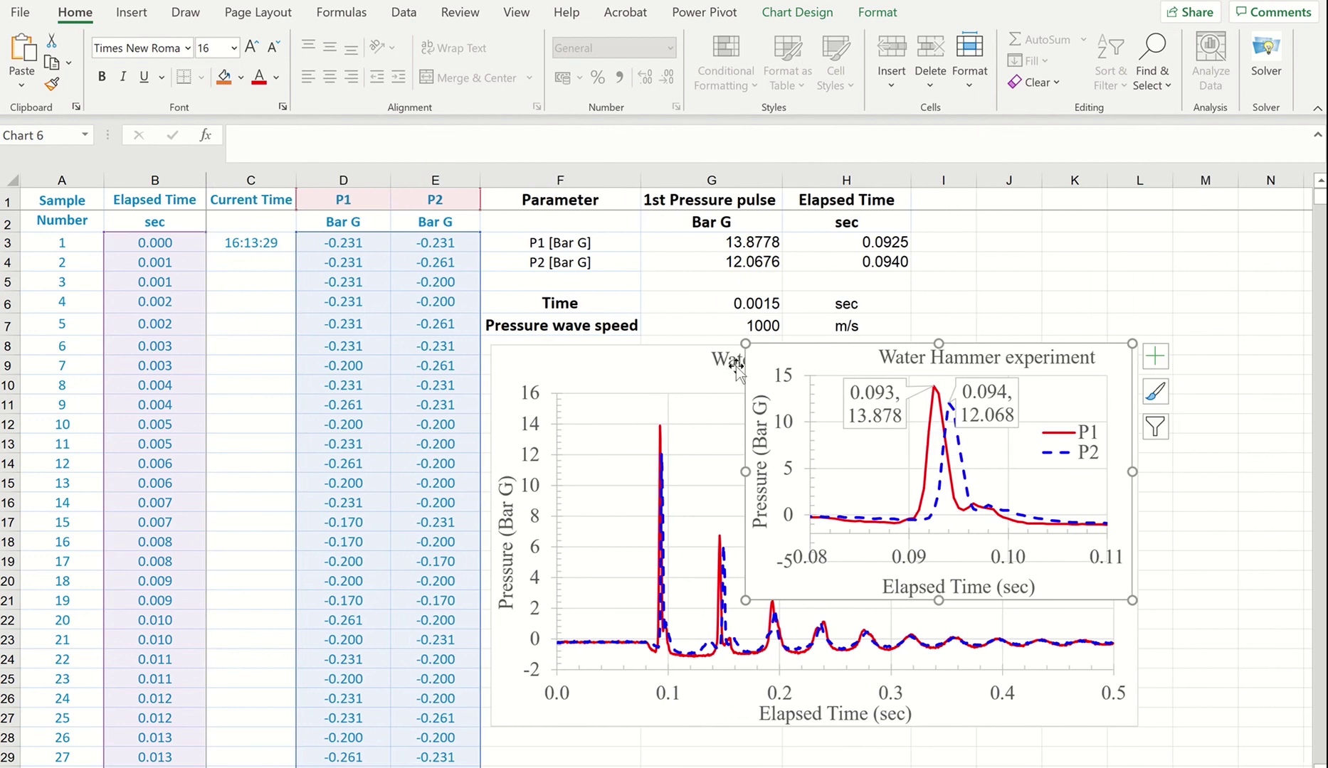
pyautogui.click(722, 359)
pyautogui.moveTo(727, 370); pyautogui.dragTo(520, 370)
# Link the inset chart title to cell G1 so it reads '1st Pressure pulse'
pyautogui.click(1018, 359)
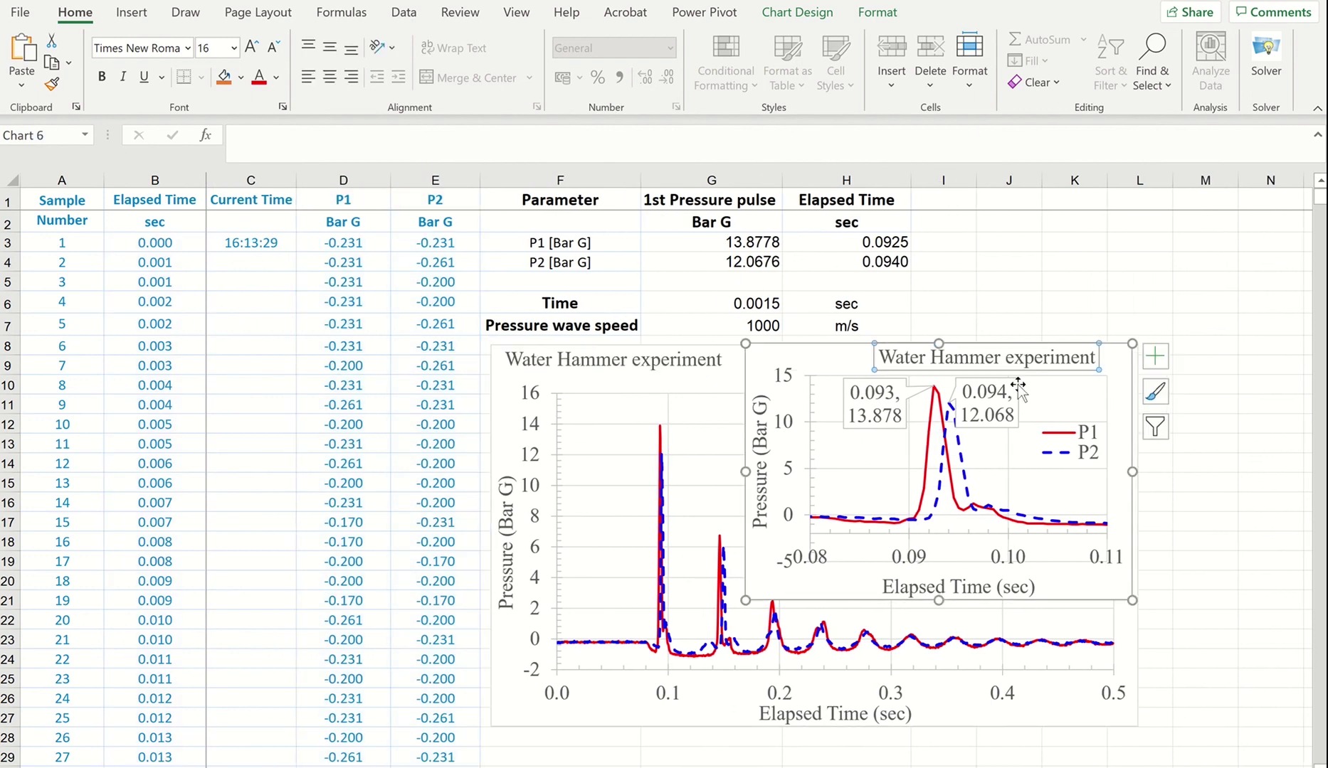
pyautogui.click(394, 138)
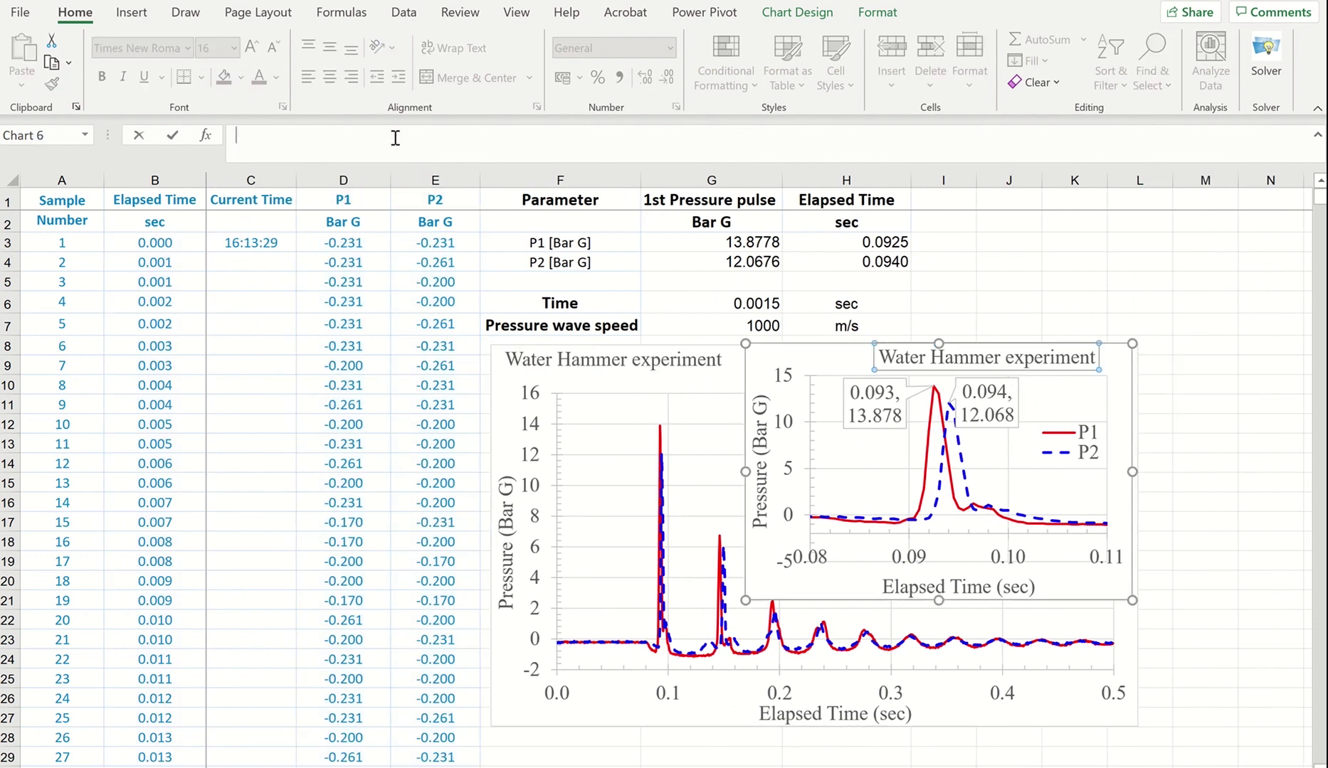
pyautogui.write('=')
pyautogui.click(687, 202)
pyautogui.press('Return')
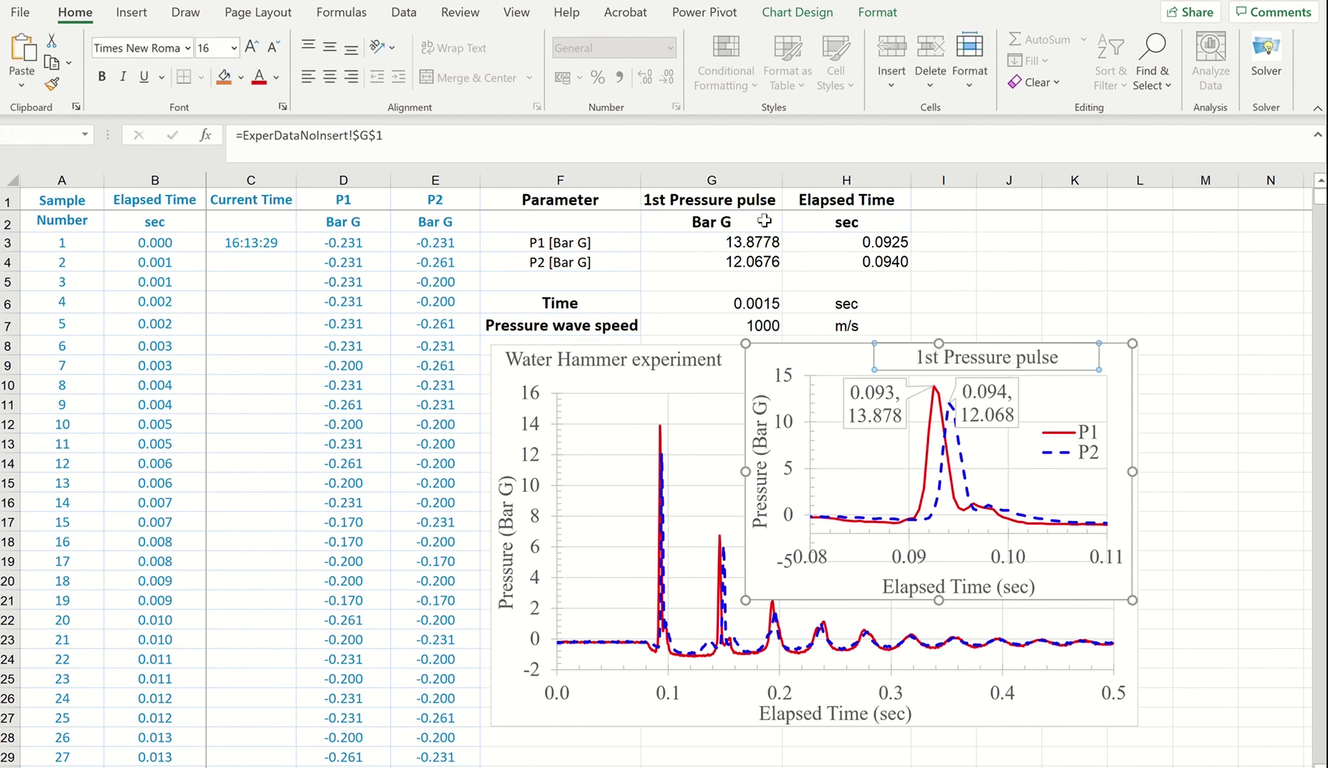
pyautogui.click(1183, 335)
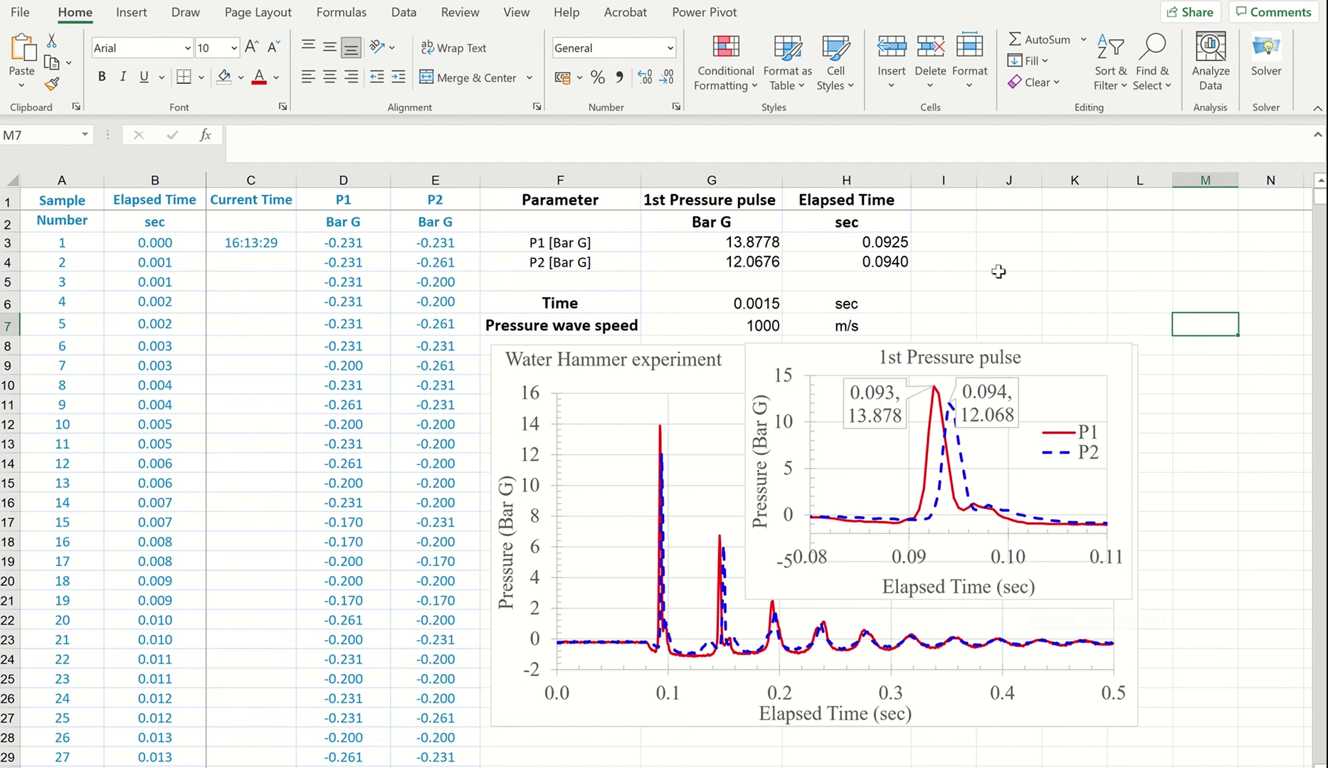
# Draw a line arrow from the inset's P1 peak to the first P1 spike on the main chart
pyautogui.click(1019, 224)
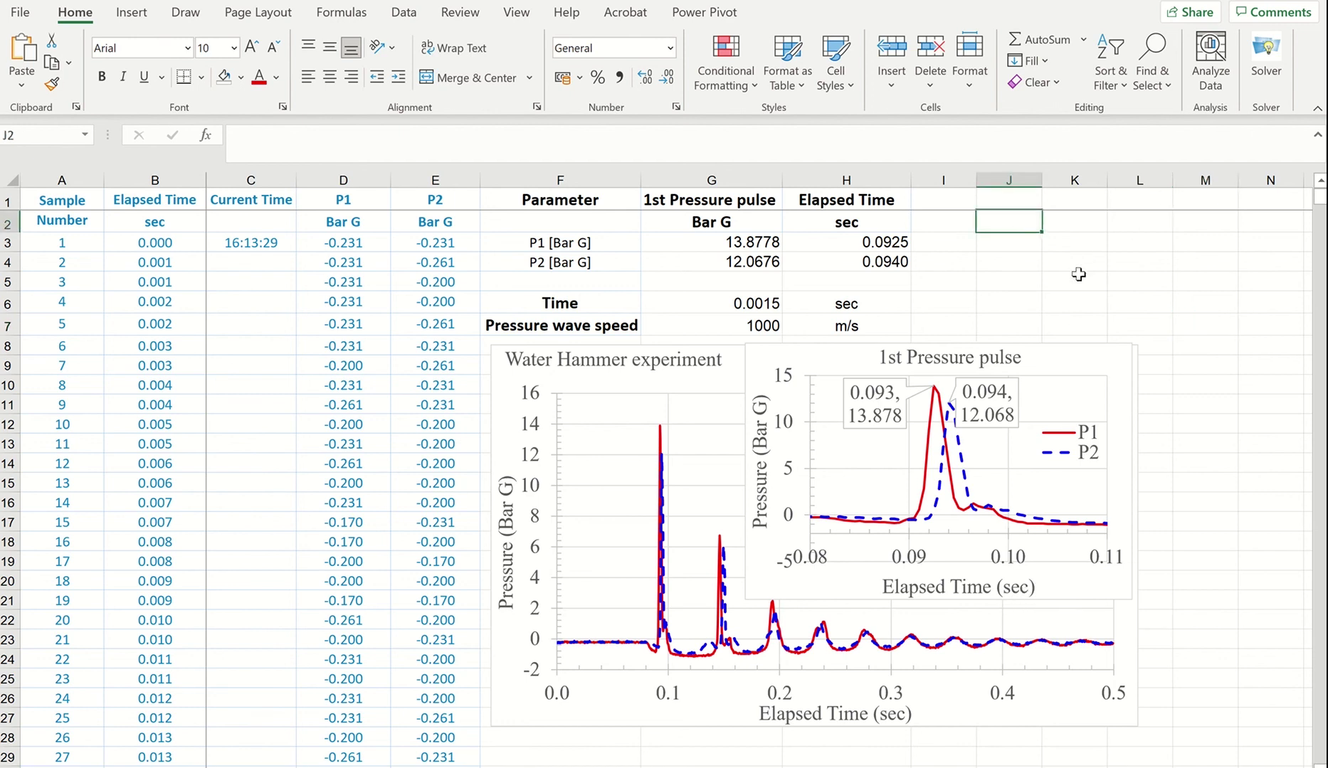
pyautogui.click(131, 12)
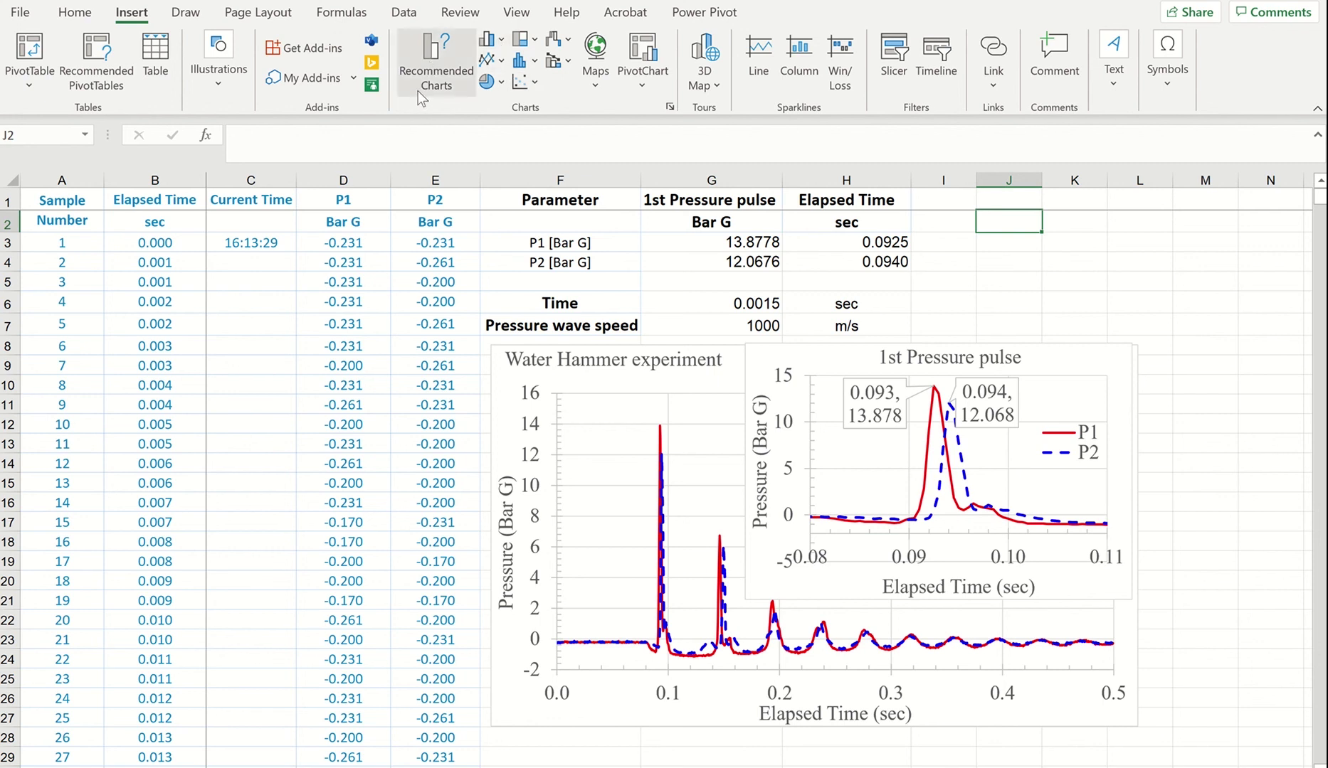
pyautogui.click(217, 105)
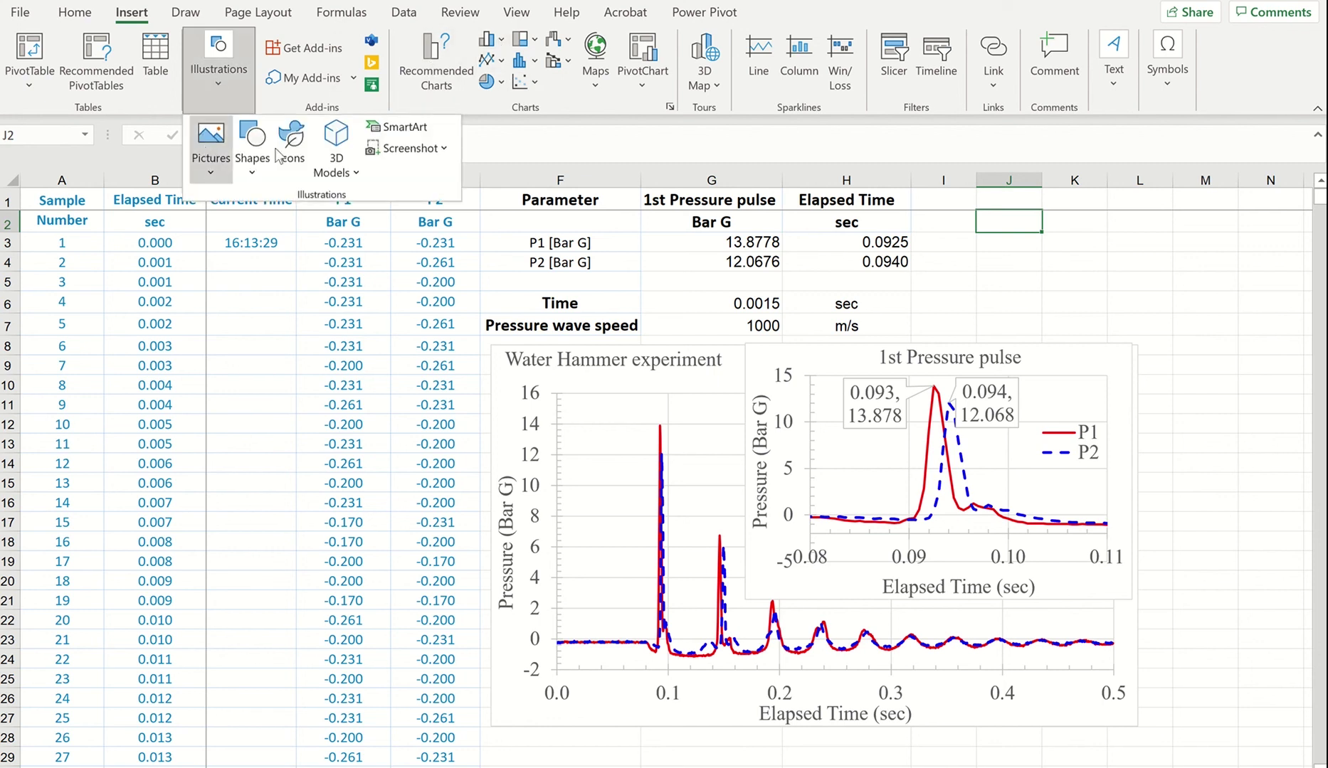
pyautogui.click(253, 152)
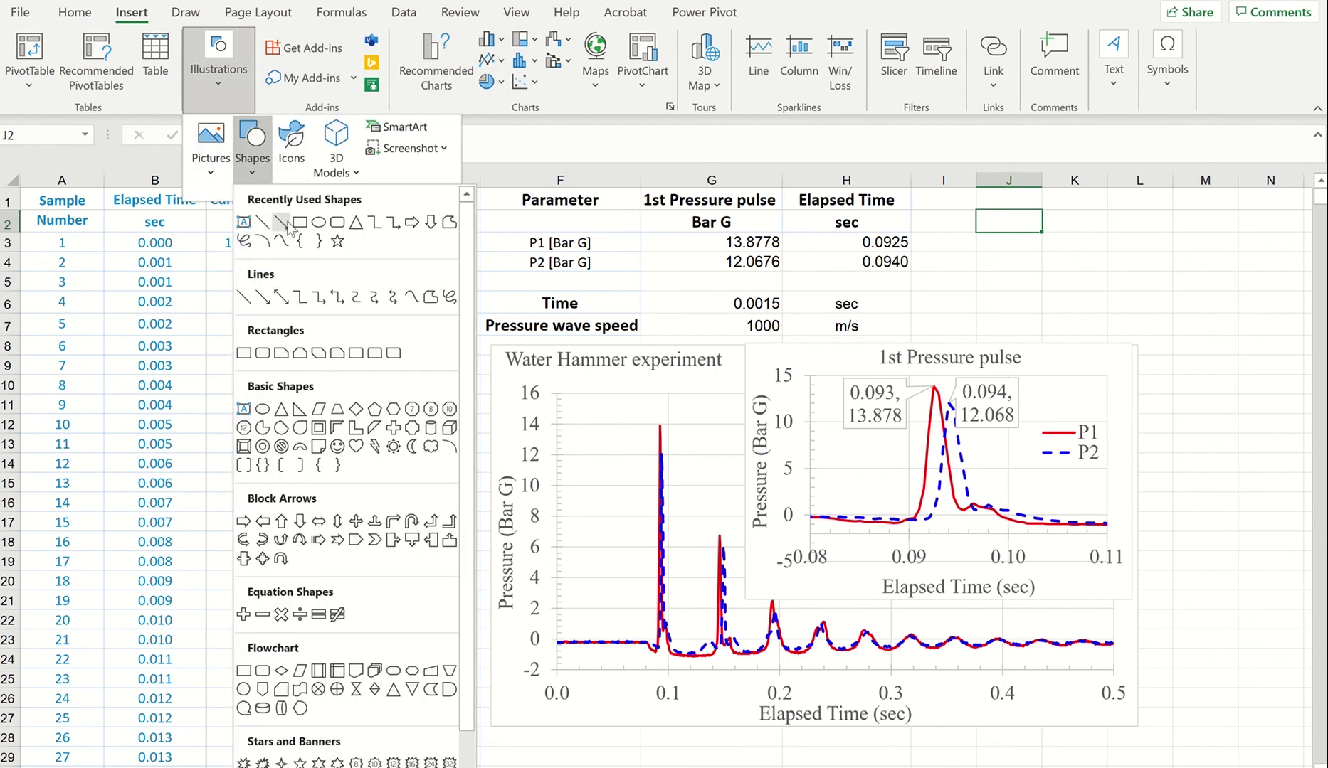
pyautogui.click(283, 223)
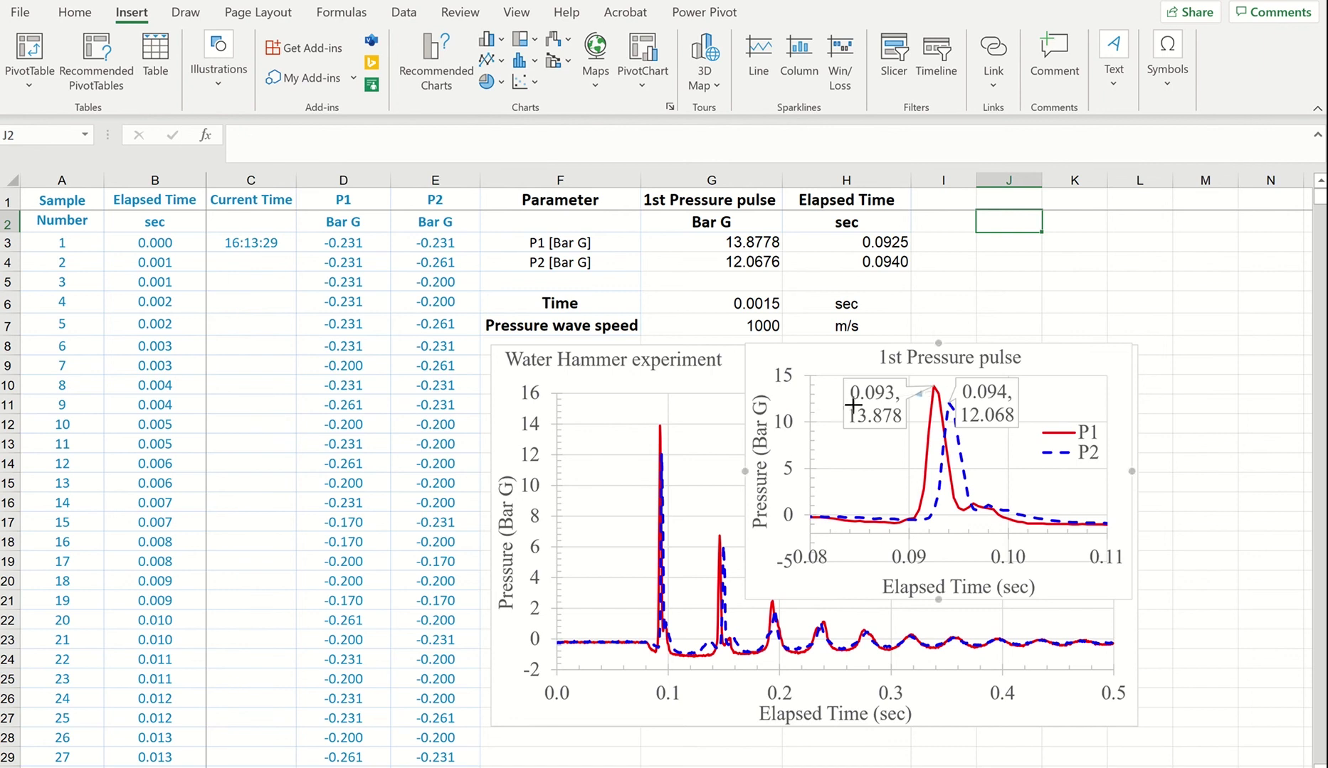
pyautogui.moveTo(853, 404); pyautogui.dragTo(672, 440)
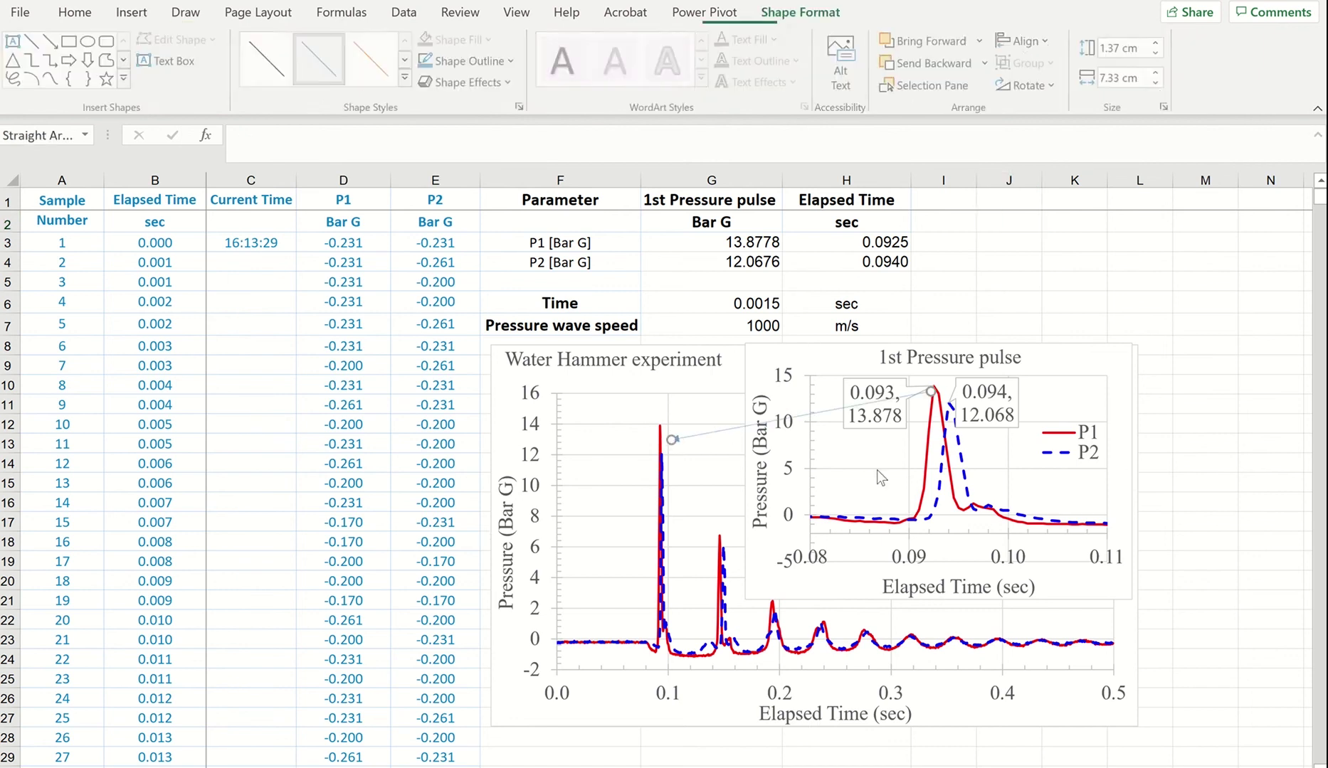
# Make the arrow's outline black and give it a heavier weight
pyautogui.click(503, 61)
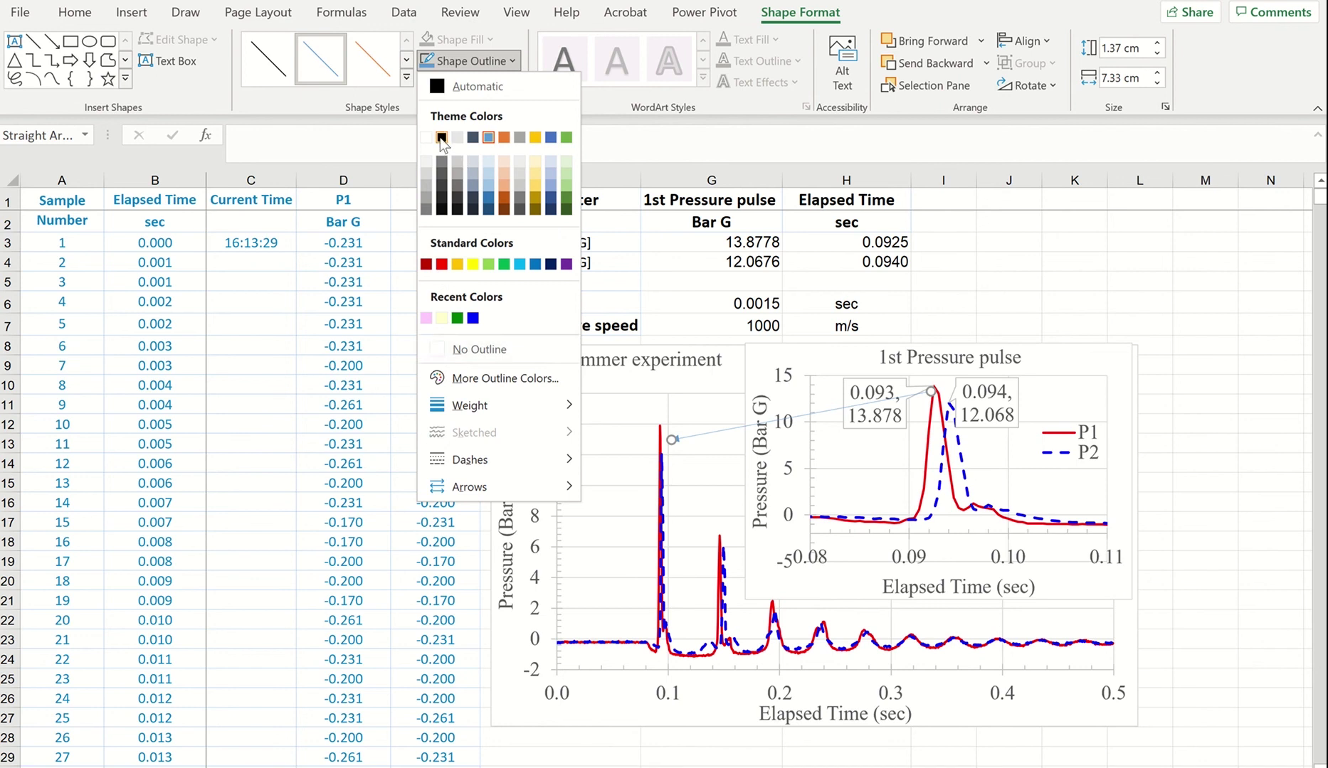
pyautogui.click(441, 138)
pyautogui.click(503, 61)
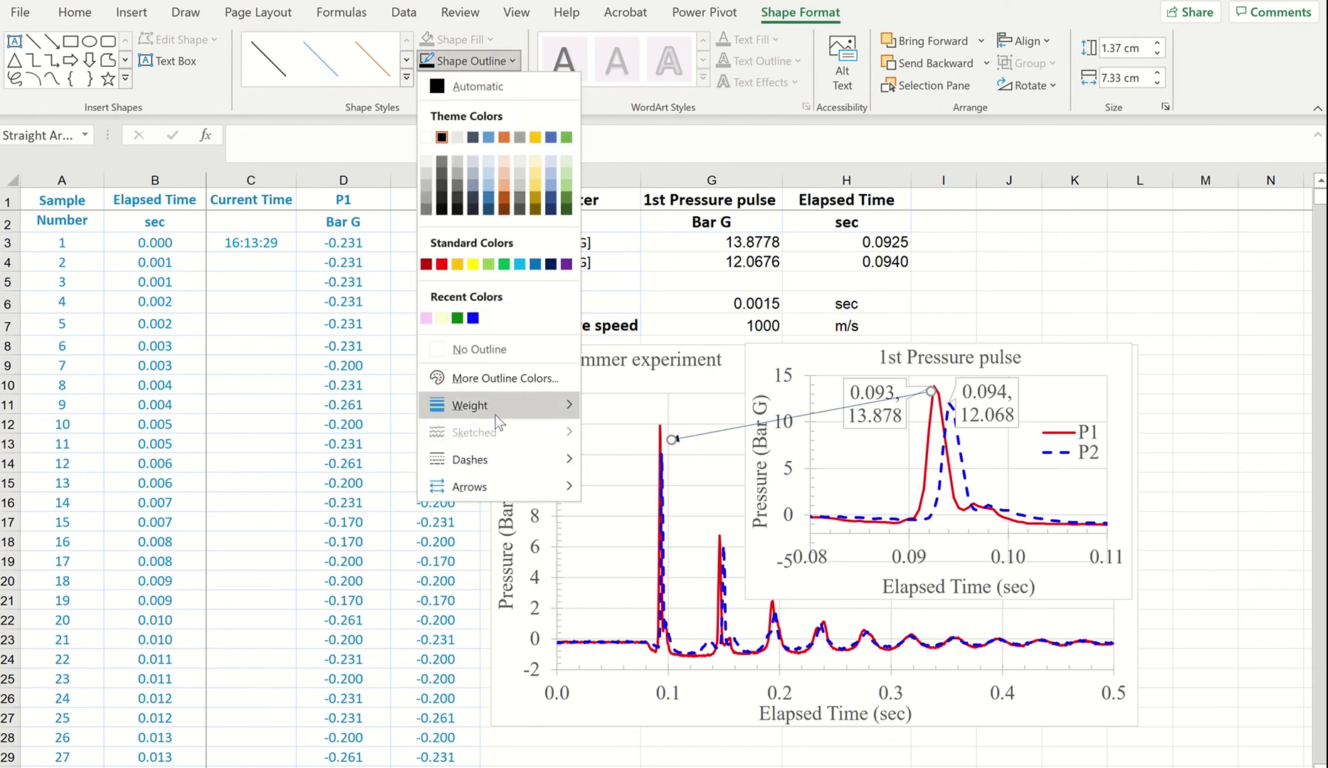
pyautogui.moveTo(498, 421)
pyautogui.click(666, 480)
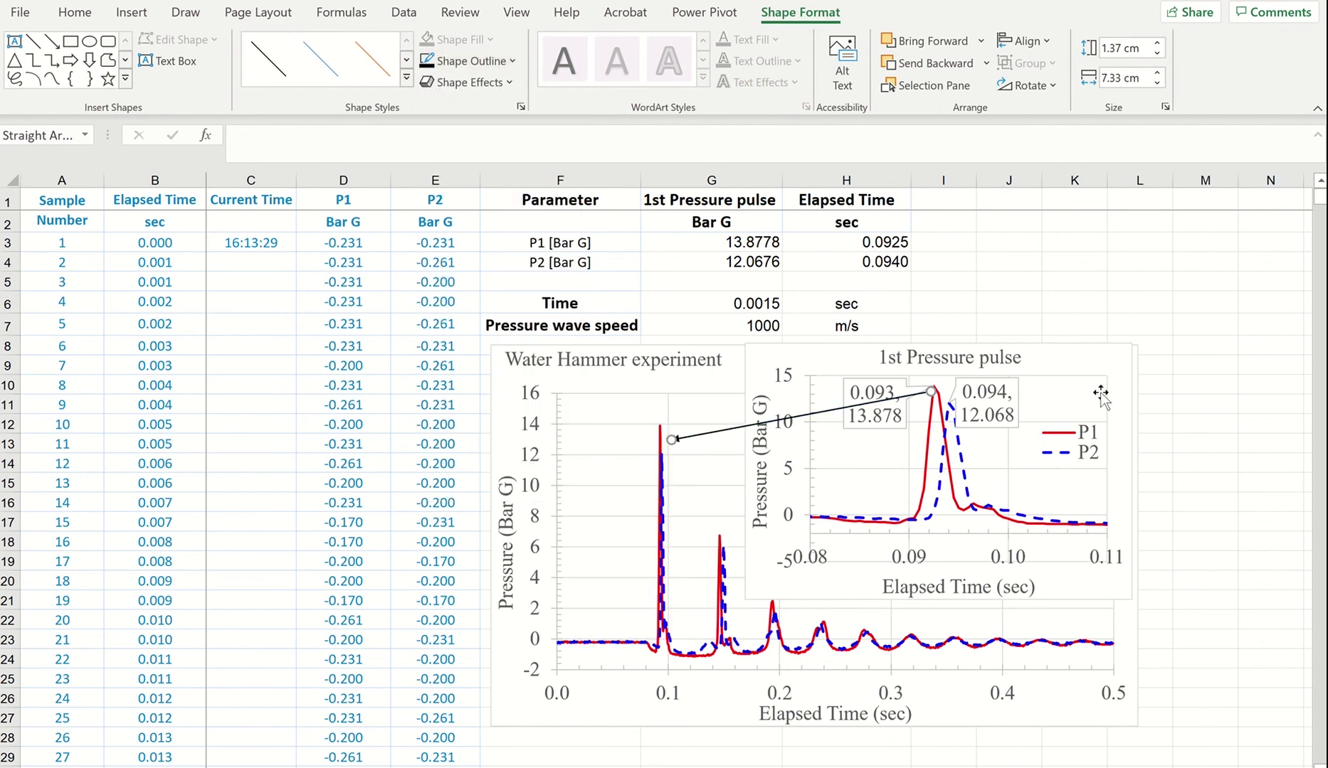
pyautogui.click(1142, 281)
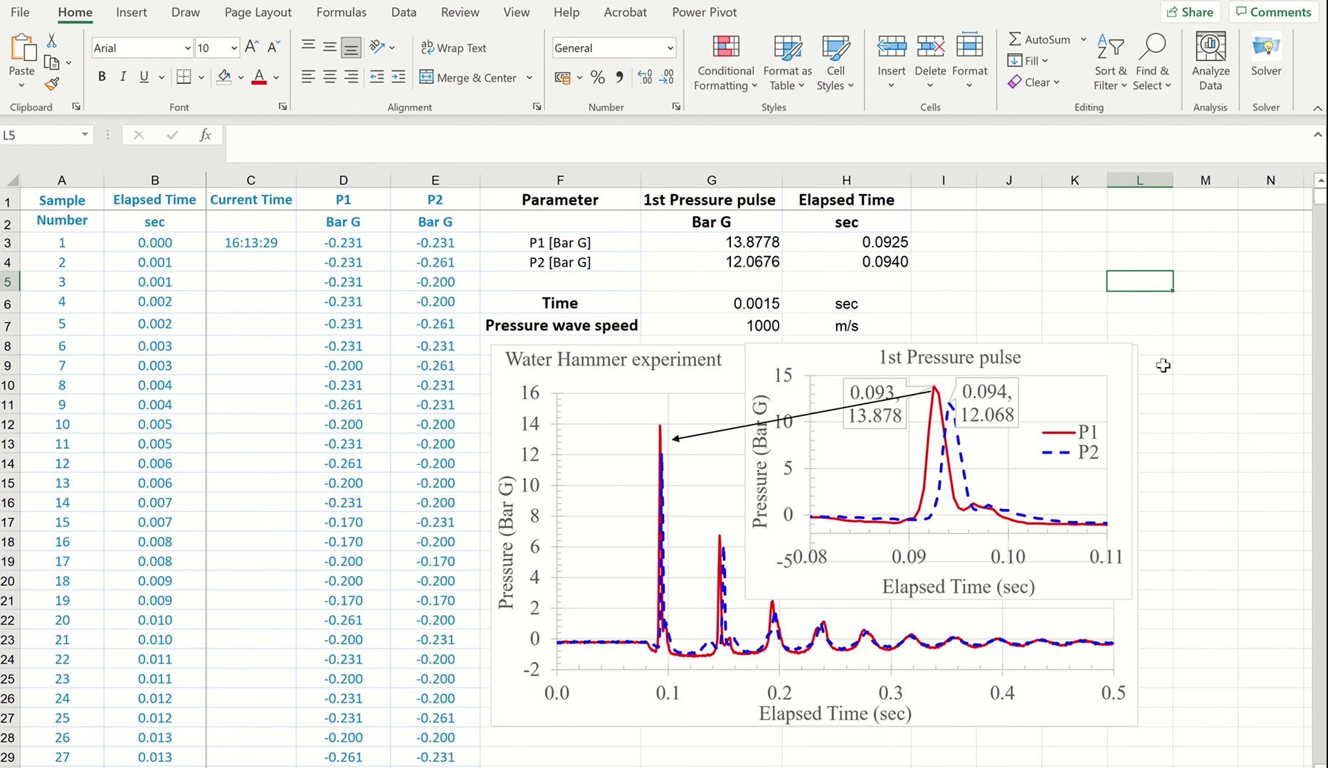
# Select the main chart, the 1st Pressure pulse inset and the arrow together
pyautogui.click(733, 353)
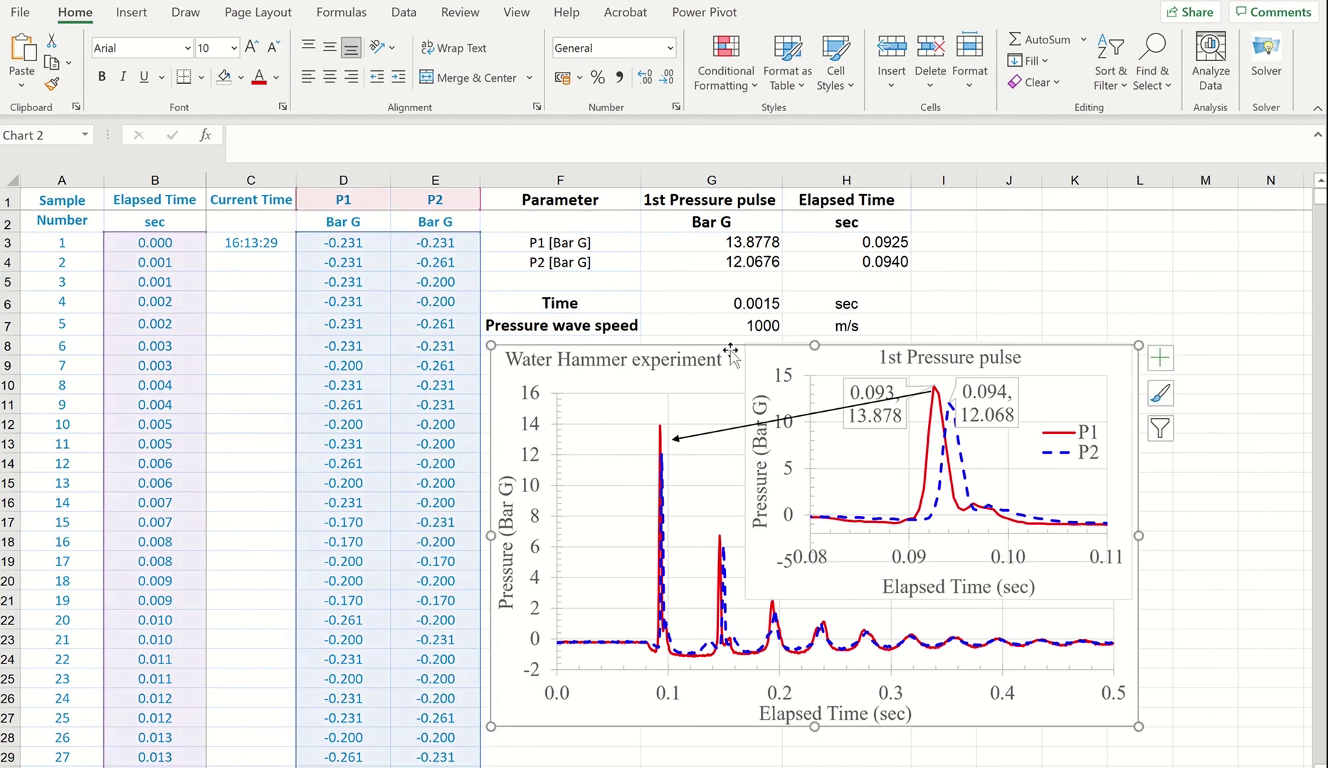
pyautogui.click(769, 358)
pyautogui.keyDown('shift'); pyautogui.click(707, 436); pyautogui.keyUp('shift')
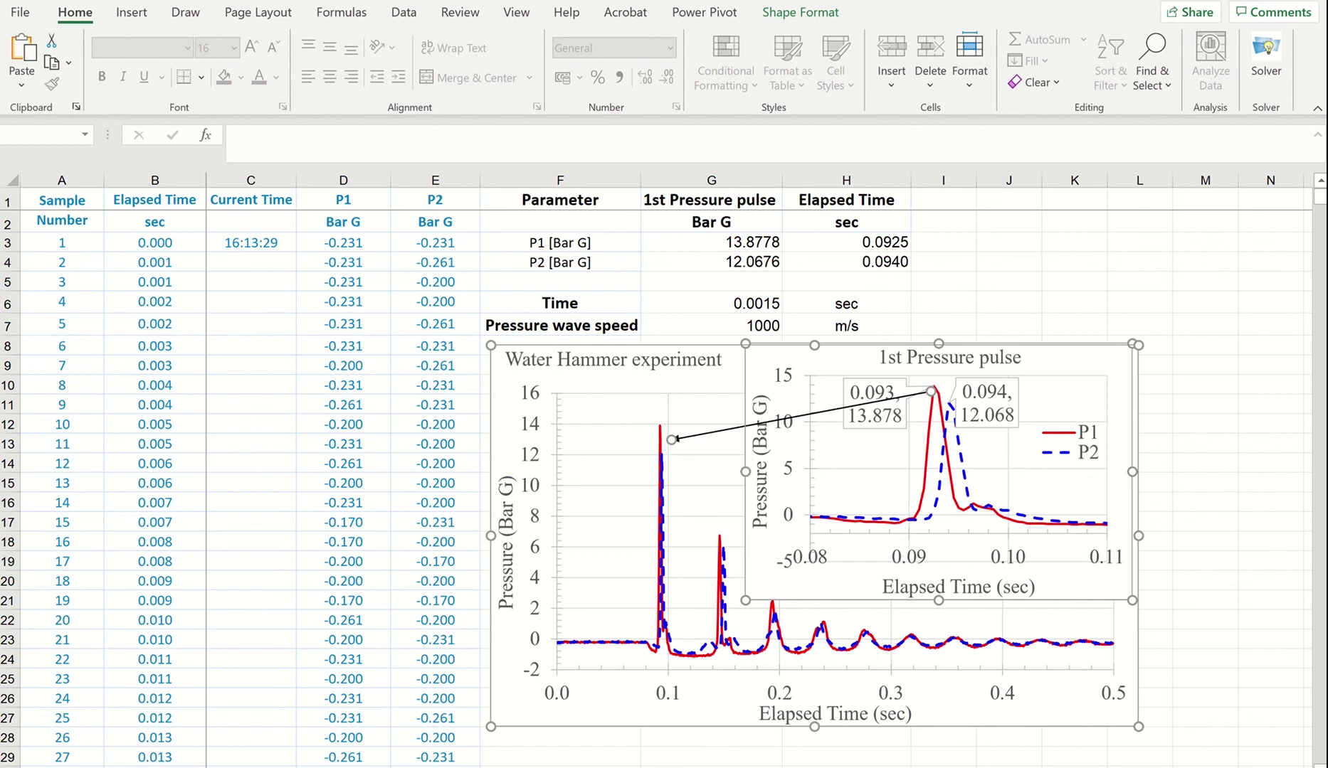
pyautogui.press('super')
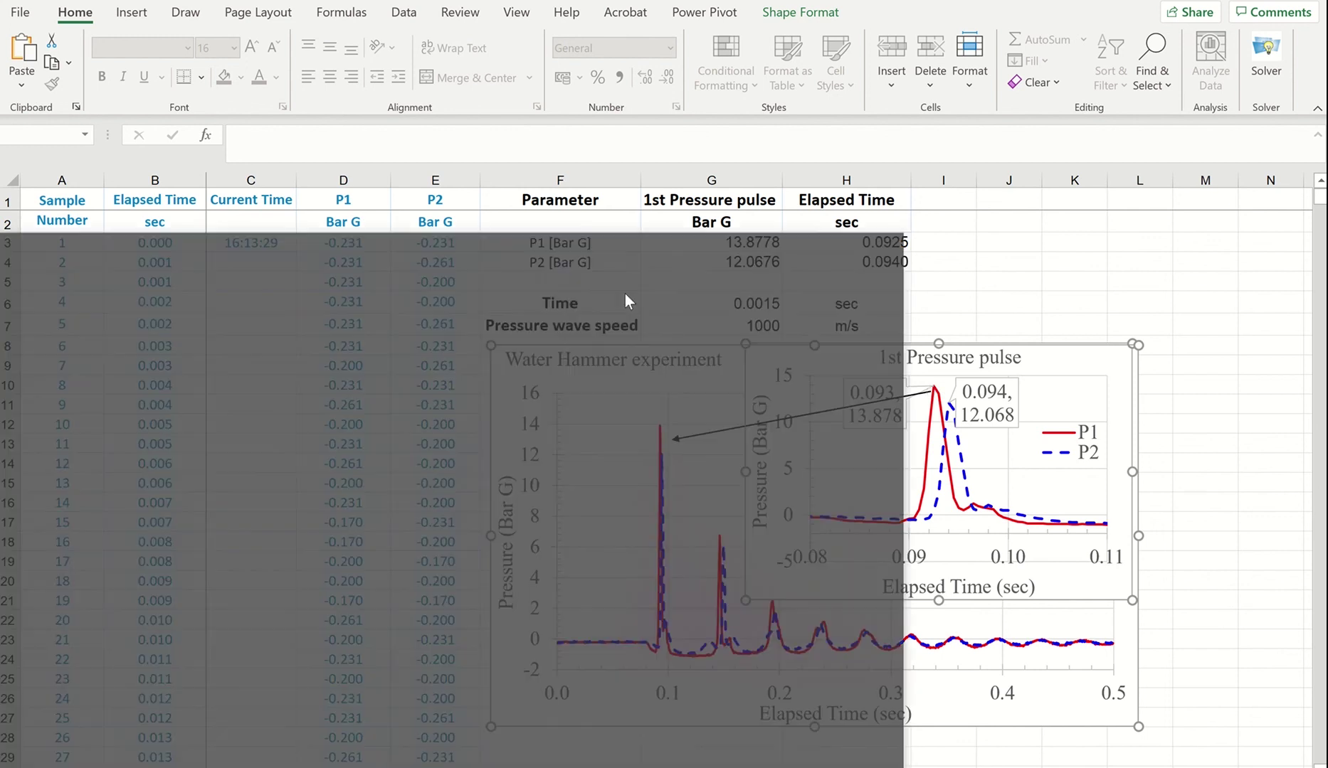
# In Word, Paste Special the charts as a Picture (Enhanced Metafile)
pyautogui.click(458, 322)
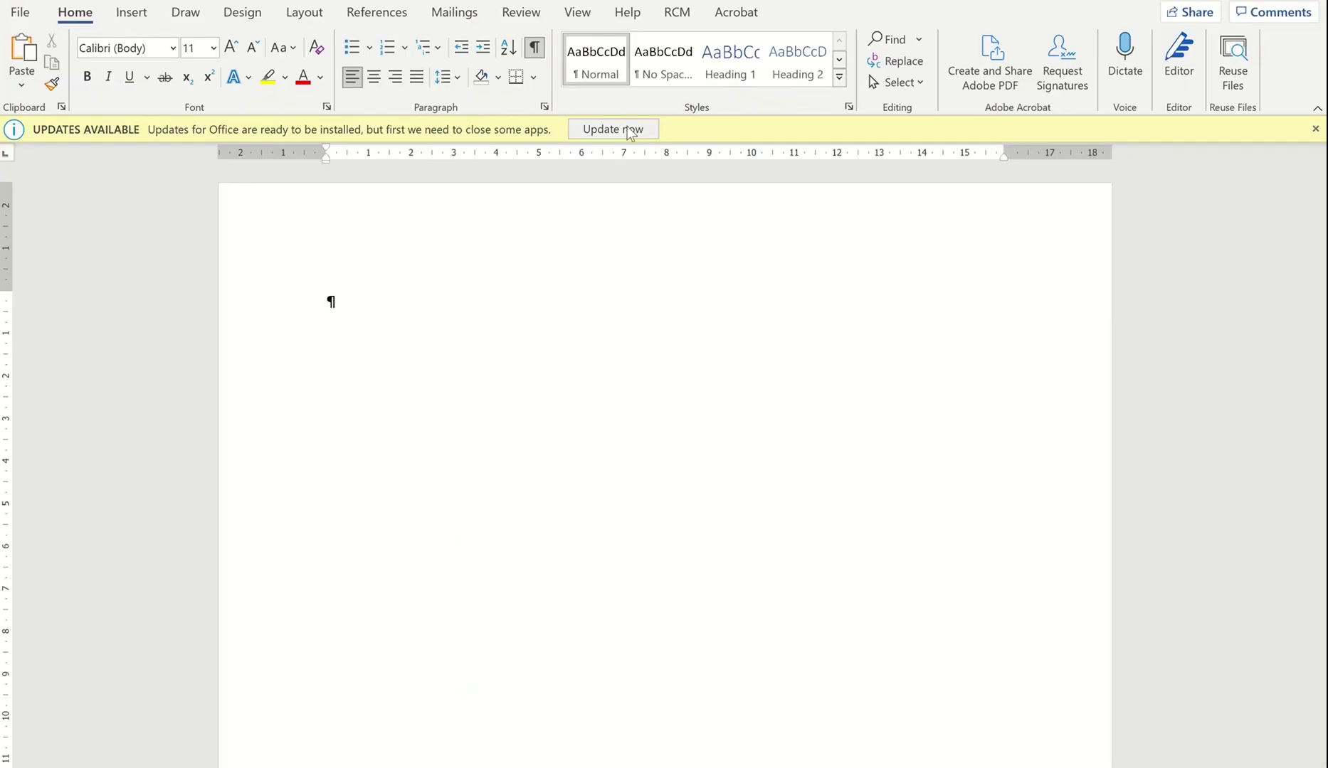
pyautogui.click(17, 84)
pyautogui.click(85, 171)
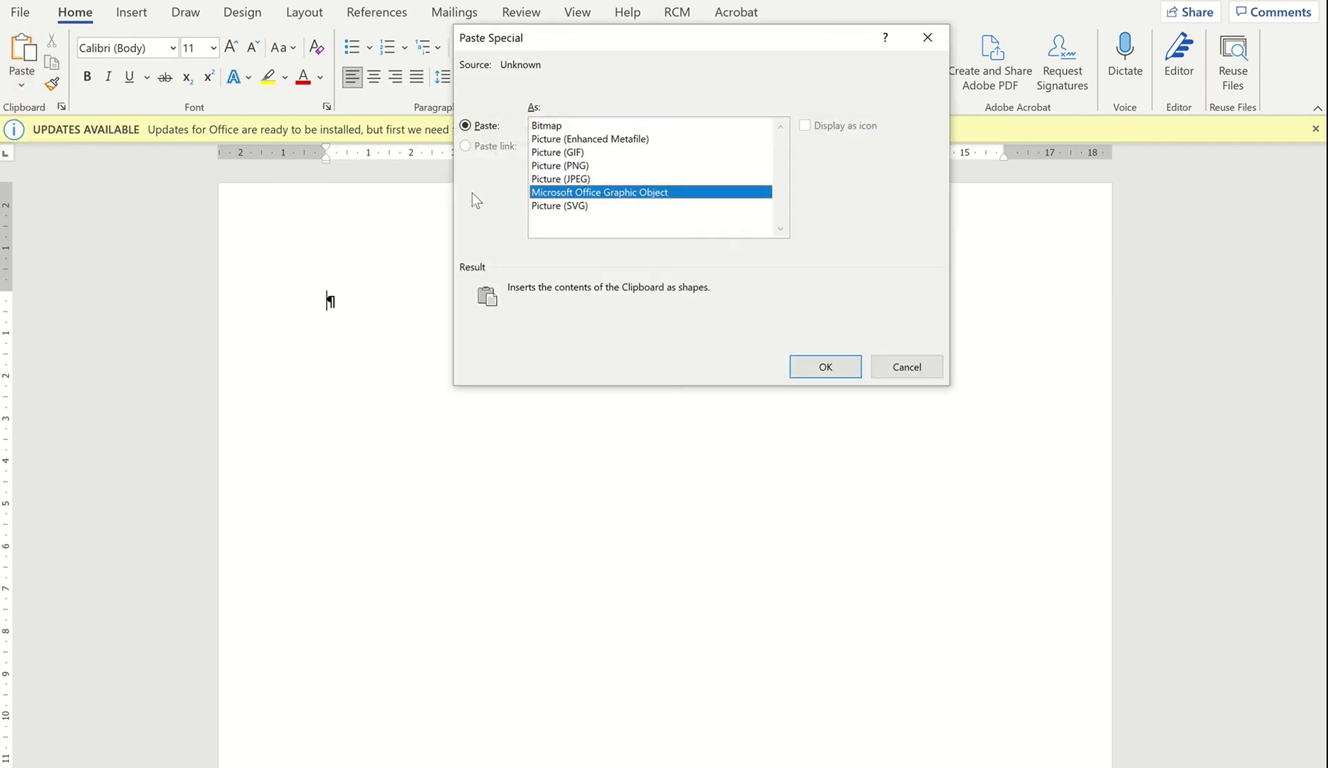
pyautogui.click(613, 139)
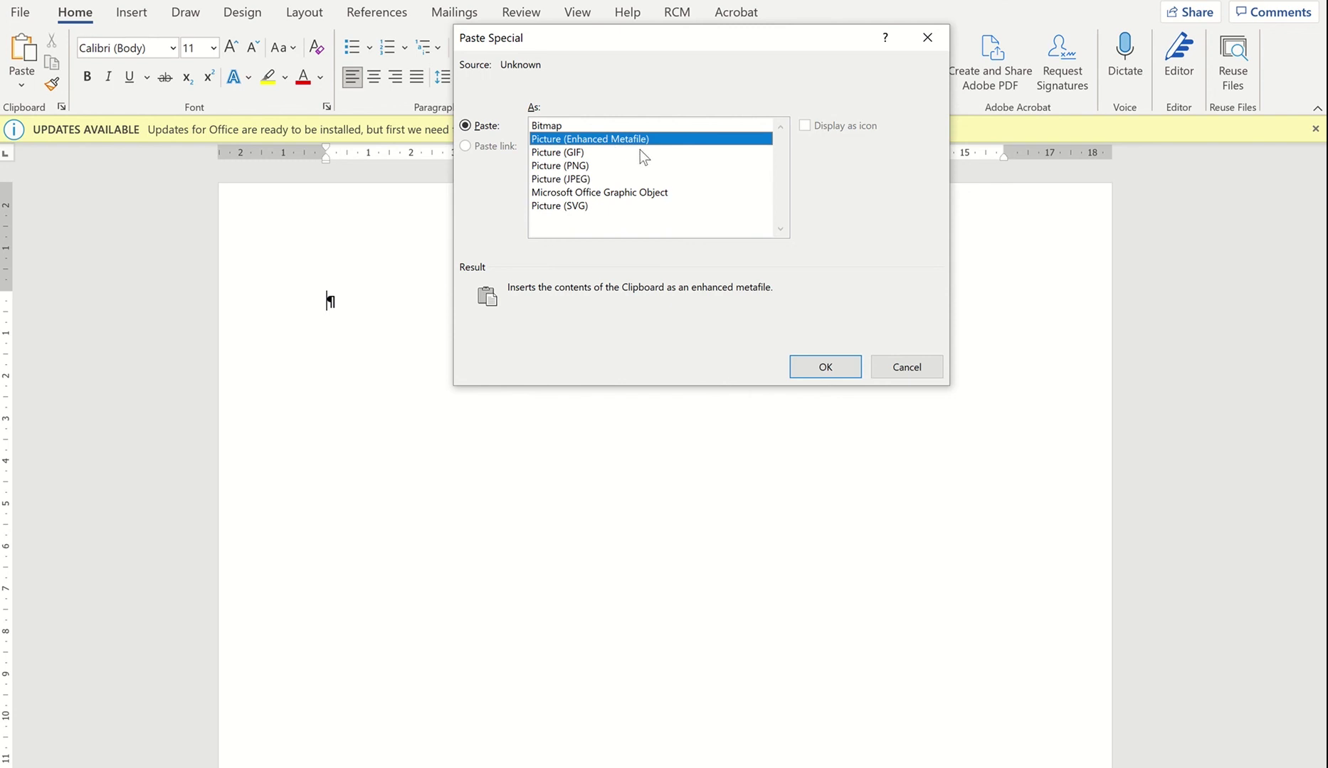
pyautogui.click(838, 366)
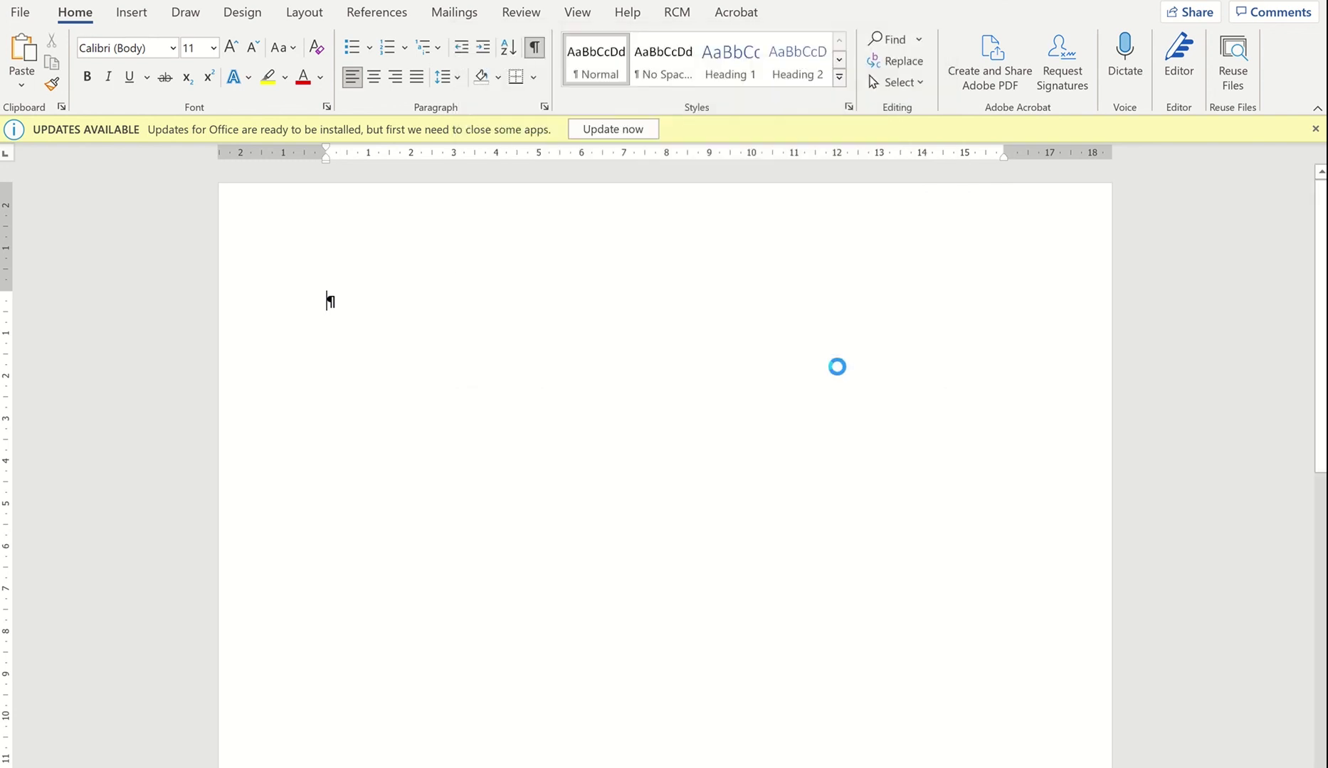